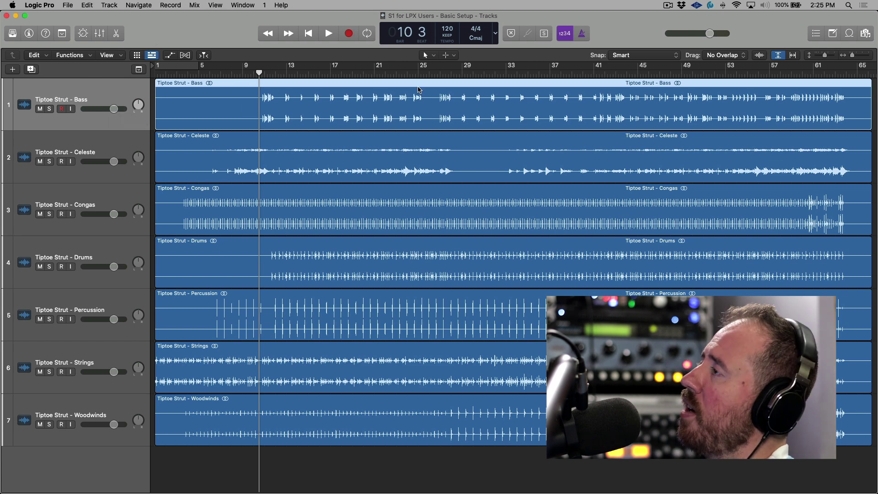
Step: Switch to Studio One, select the Bass track and narrow the track header column
key(super+Tab)
key(super+Tab)
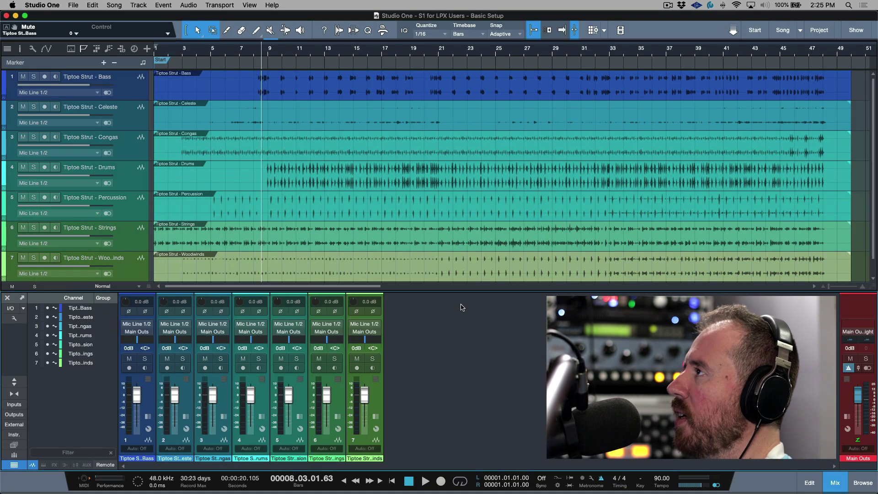
click(139, 95)
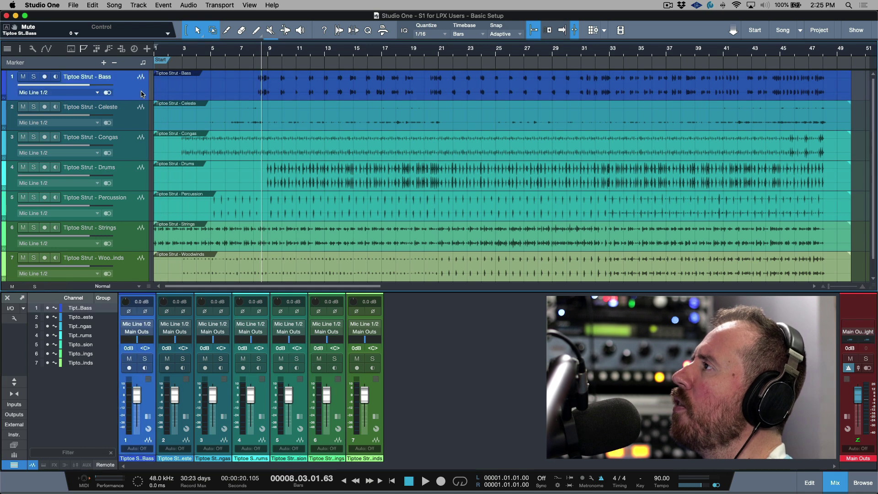
drag(145, 86, 109, 86)
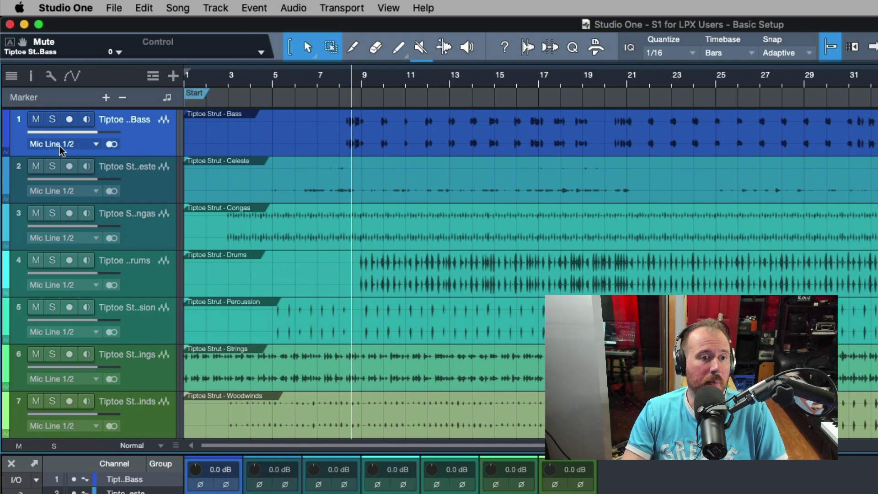
Step: Toggle the Bass track's mute, solo, record and monitor switches on and back off
click(35, 119)
click(35, 120)
click(52, 119)
click(51, 120)
click(70, 121)
click(70, 120)
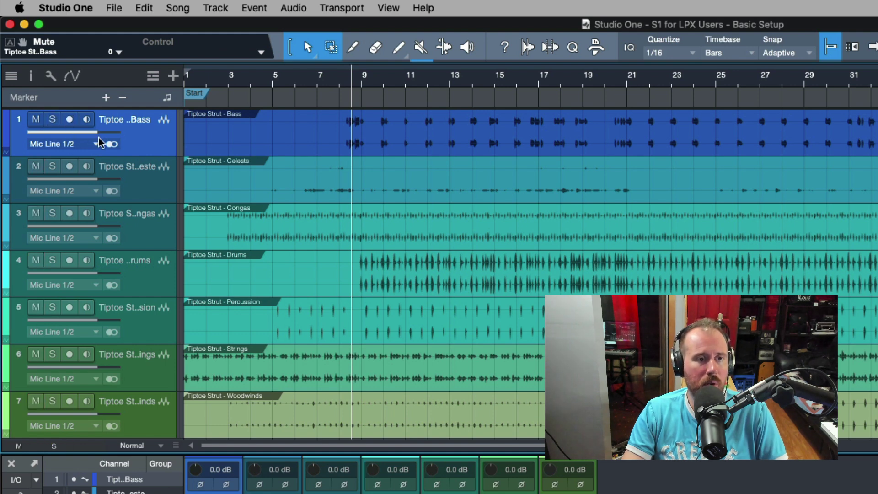
click(86, 120)
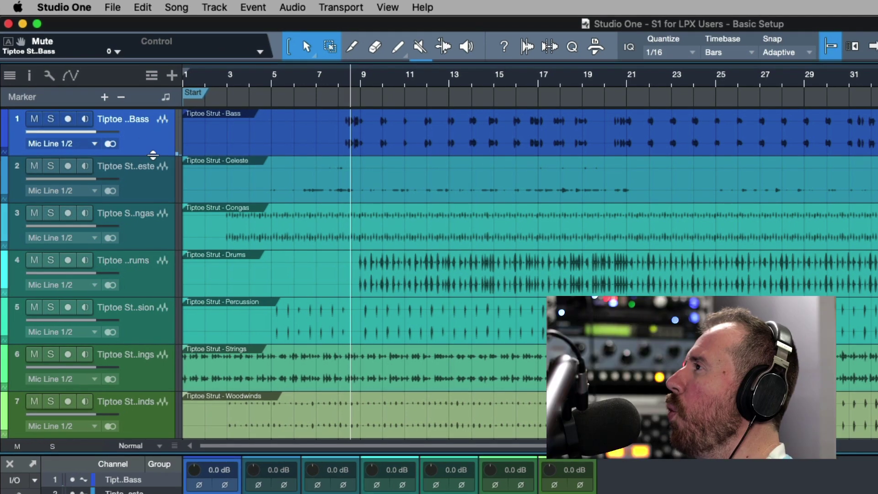
Step: Increase the Bass track's height and examine its input, group and layer options
drag(153, 155, 160, 217)
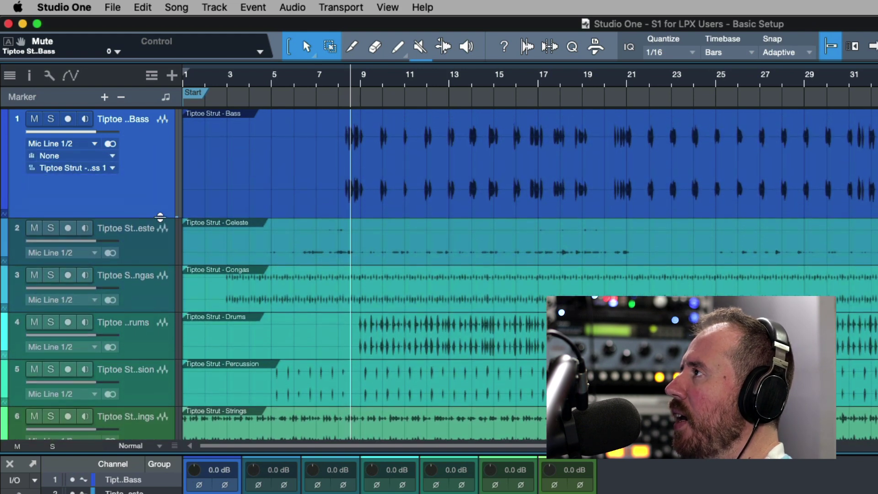
click(95, 145)
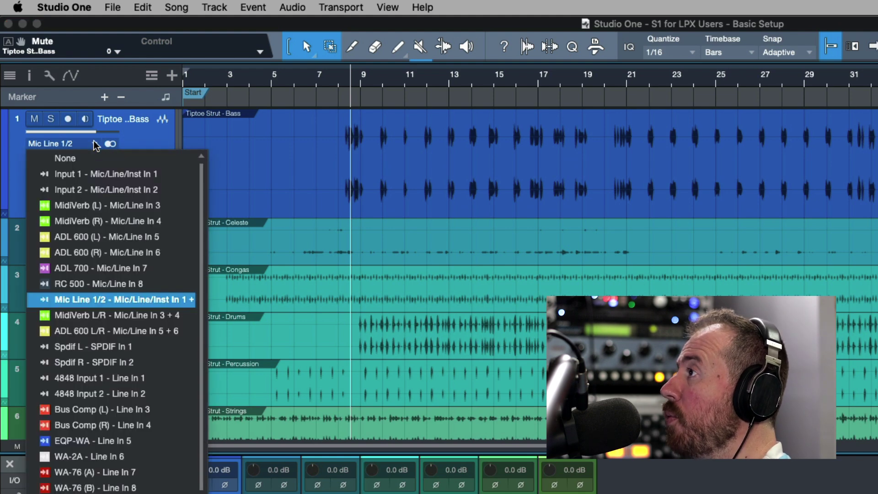
click(120, 142)
click(96, 157)
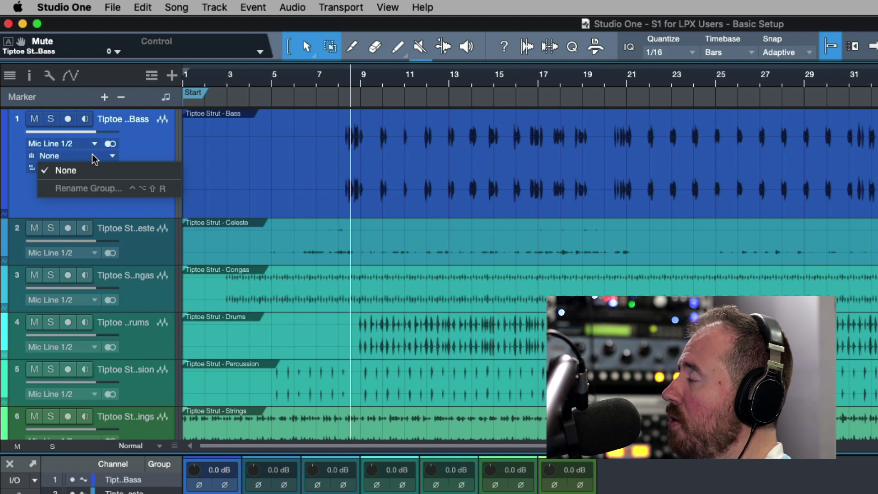
click(133, 149)
click(111, 169)
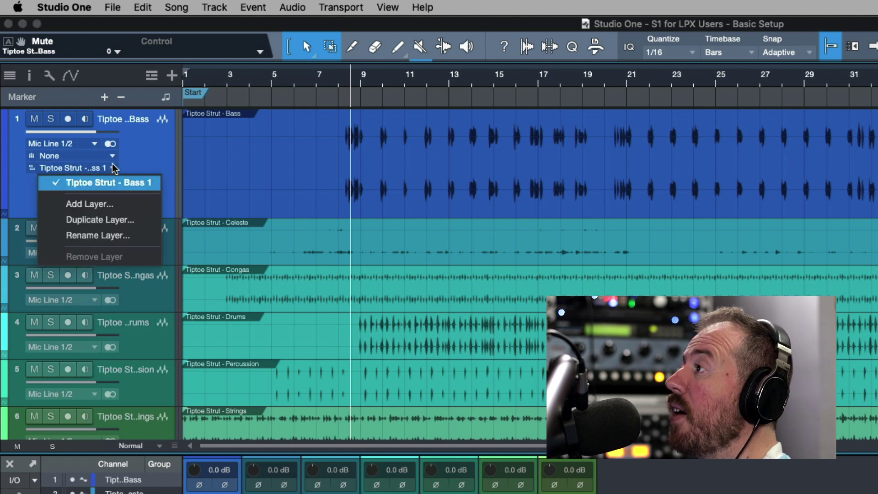
click(140, 166)
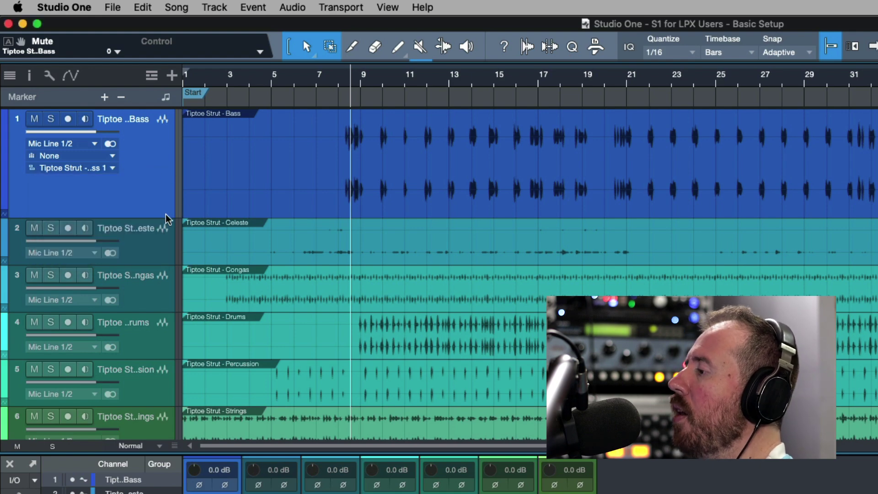
key(z)
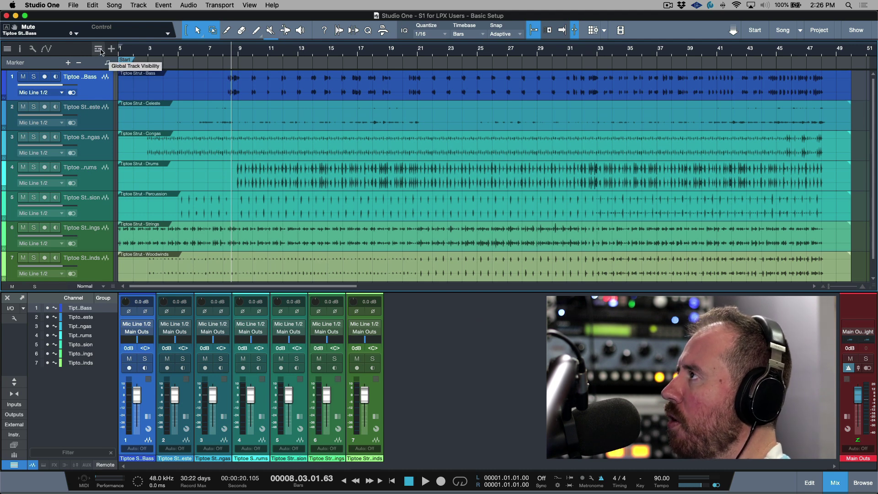
Step: Hide the Marker track and show it again
click(98, 49)
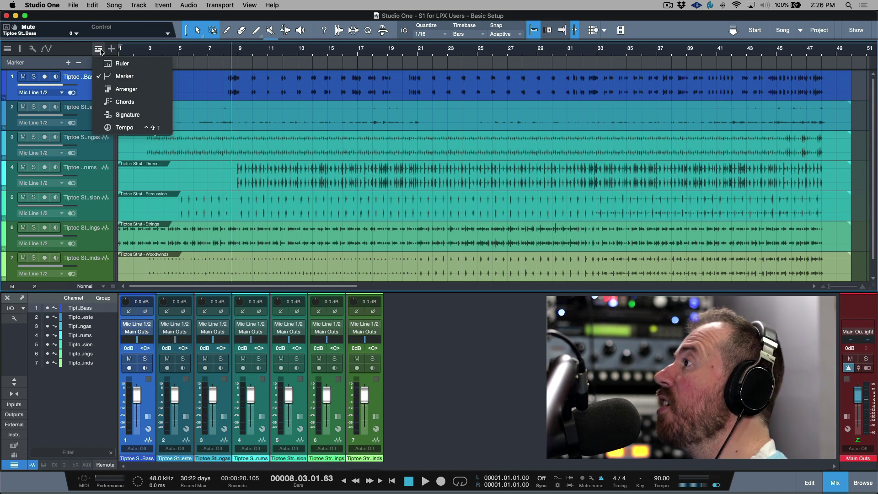
click(118, 77)
click(98, 49)
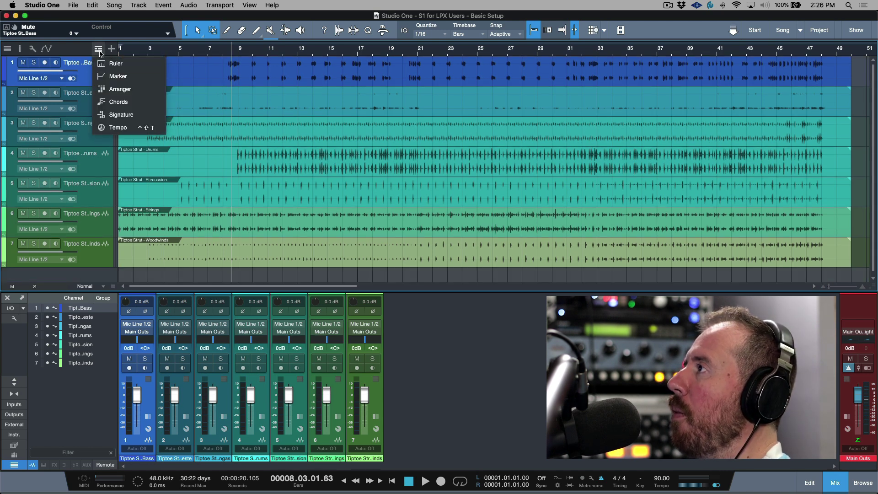
click(118, 77)
Step: Show the Ruler track and set its time format to Seconds
click(98, 48)
key(Escape)
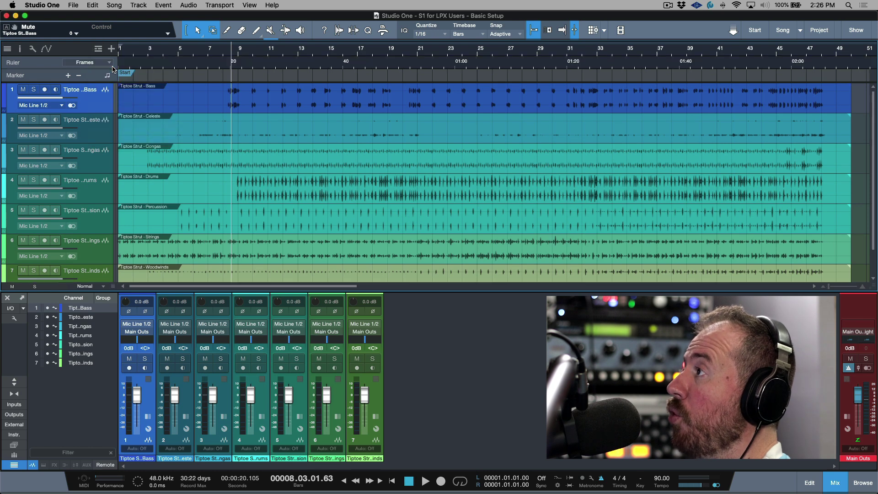
click(105, 64)
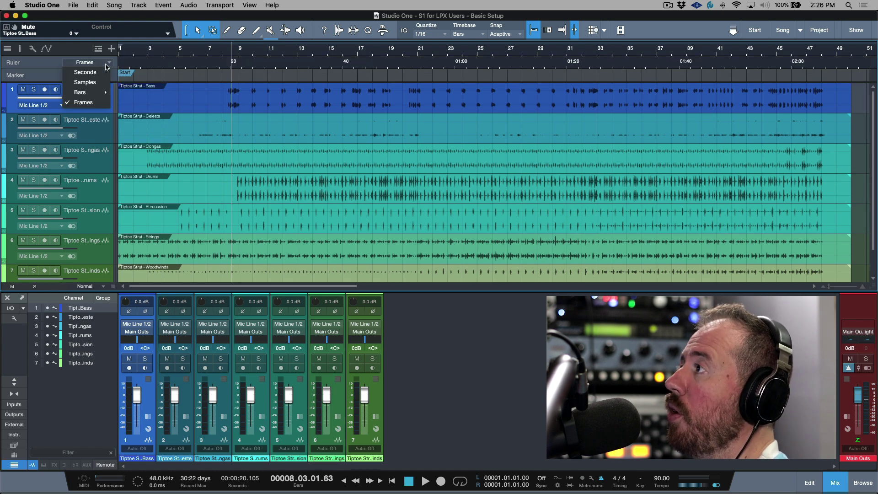
click(98, 73)
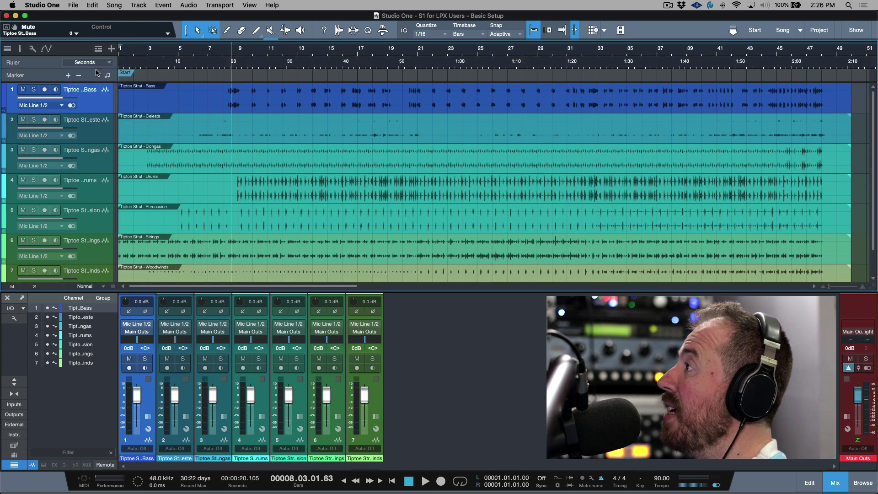
Step: Show the Arranger, Chords, Signature and Tempo tracks above the audio tracks
click(98, 49)
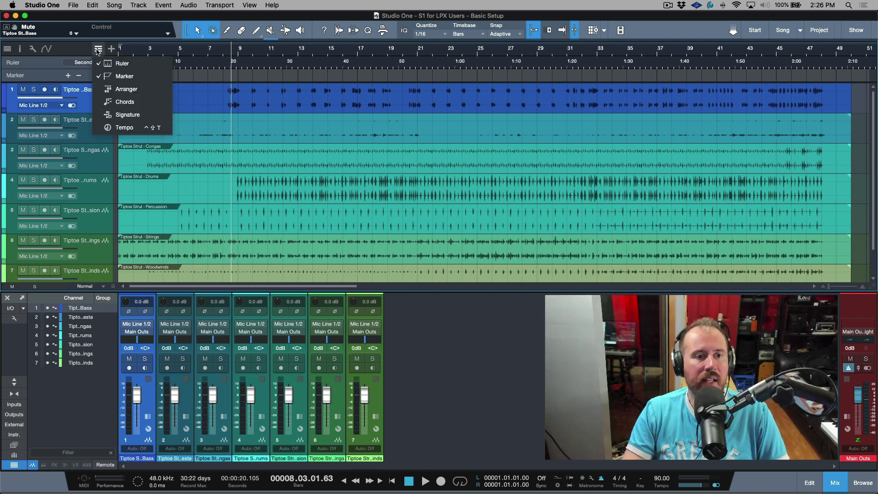
click(107, 90)
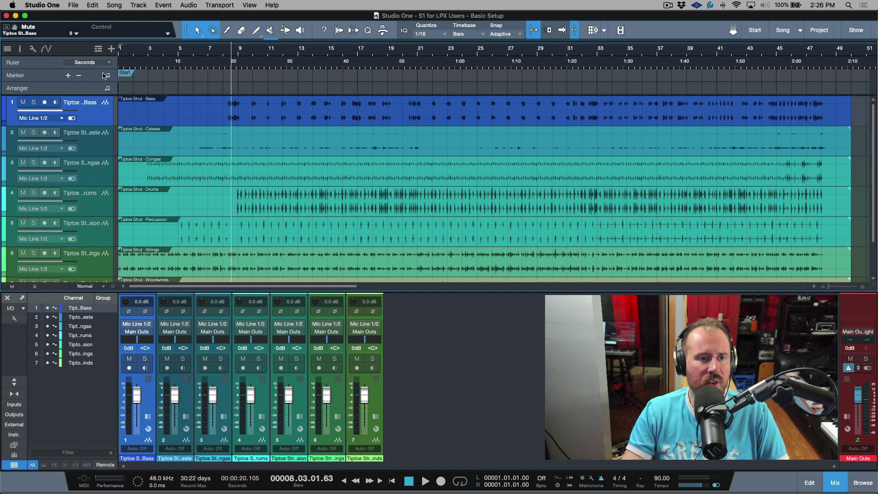
click(98, 49)
click(108, 102)
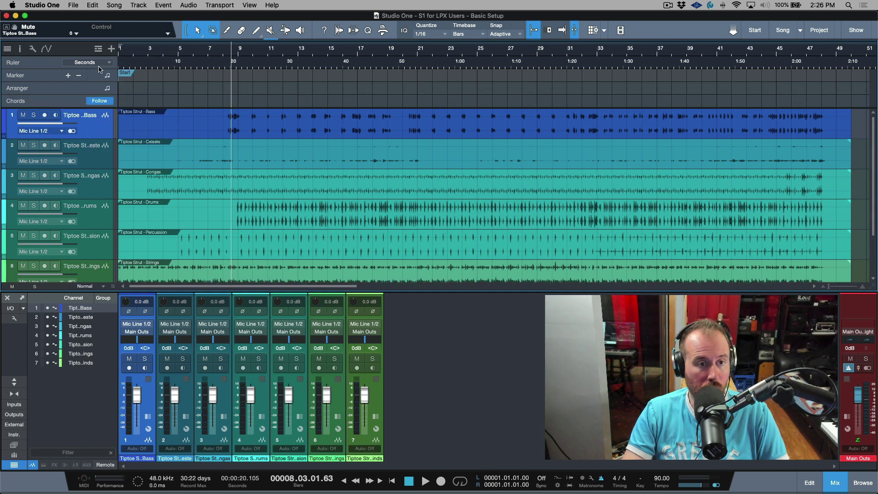
click(99, 49)
click(108, 115)
click(98, 49)
click(121, 127)
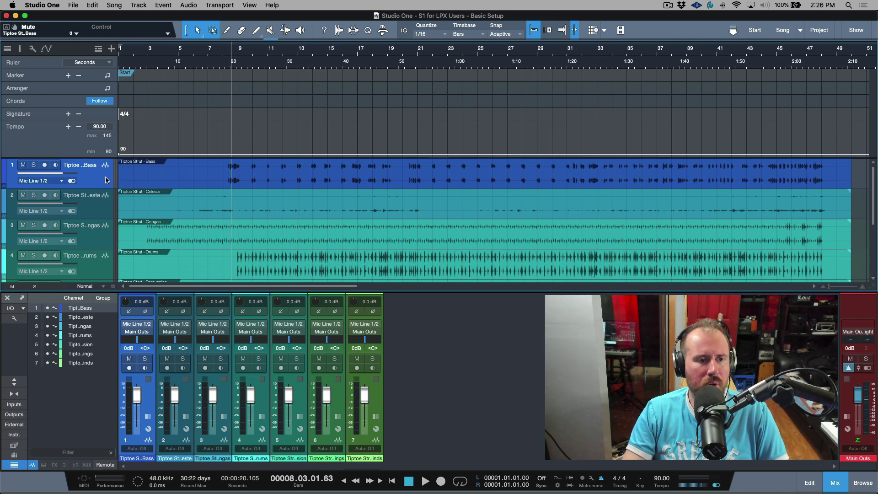
click(98, 48)
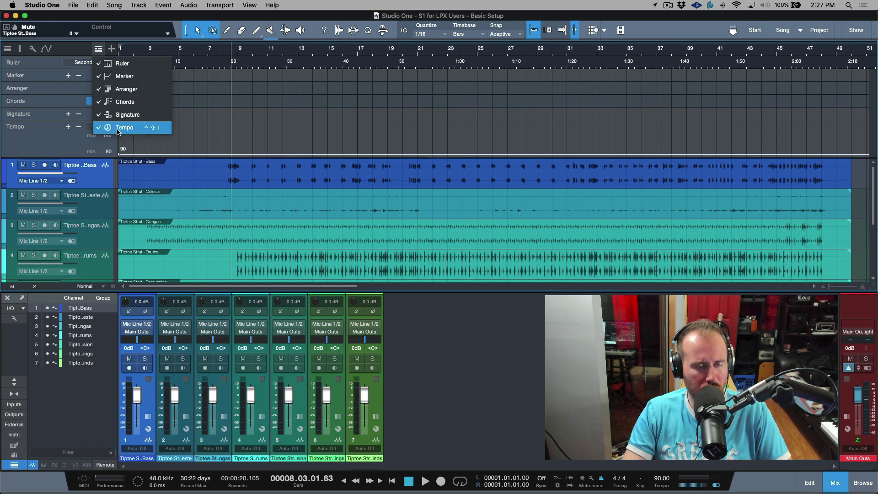
key(Escape)
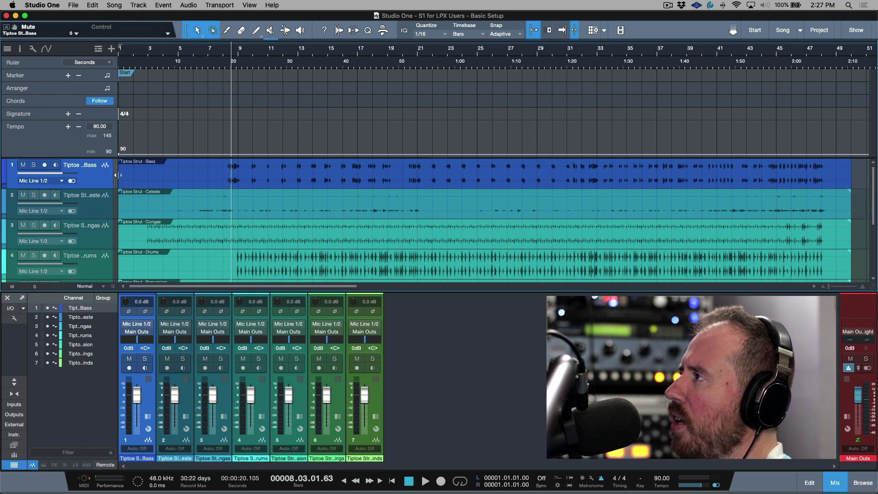
Step: Widen the track header column and hide the Ruler, Arranger, Chords and Signature tracks
drag(118, 175, 153, 175)
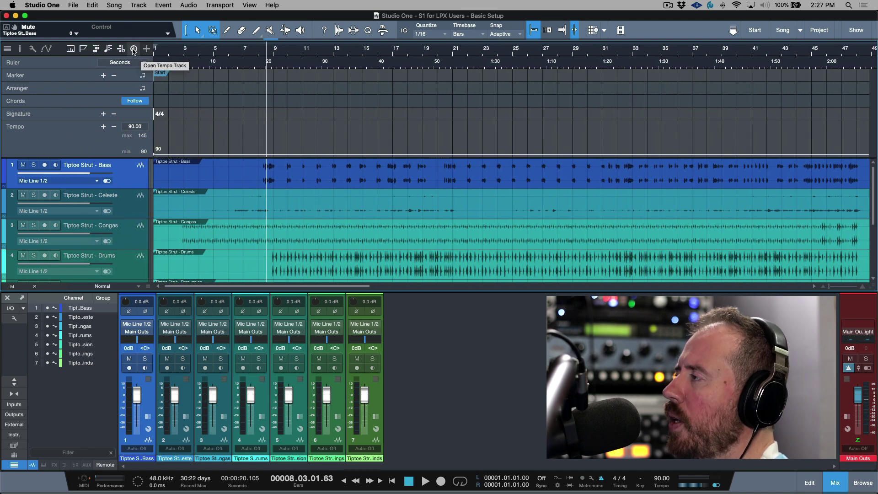
click(70, 48)
click(96, 49)
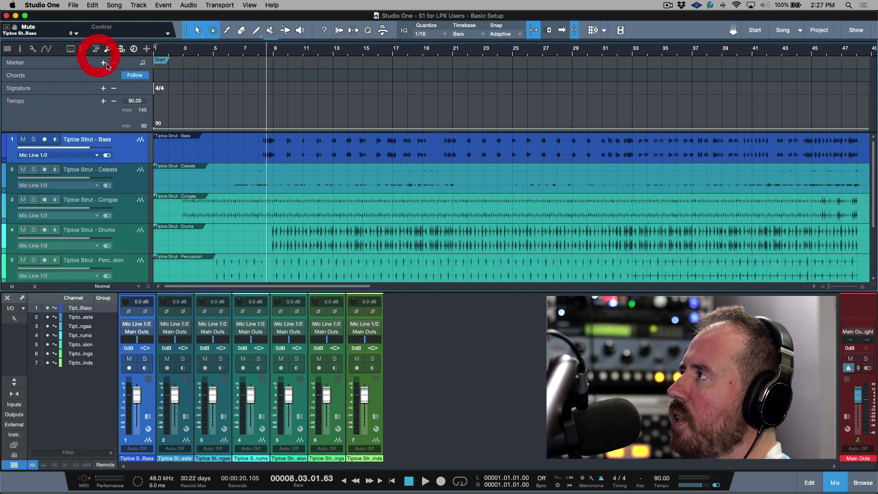
click(109, 48)
click(120, 73)
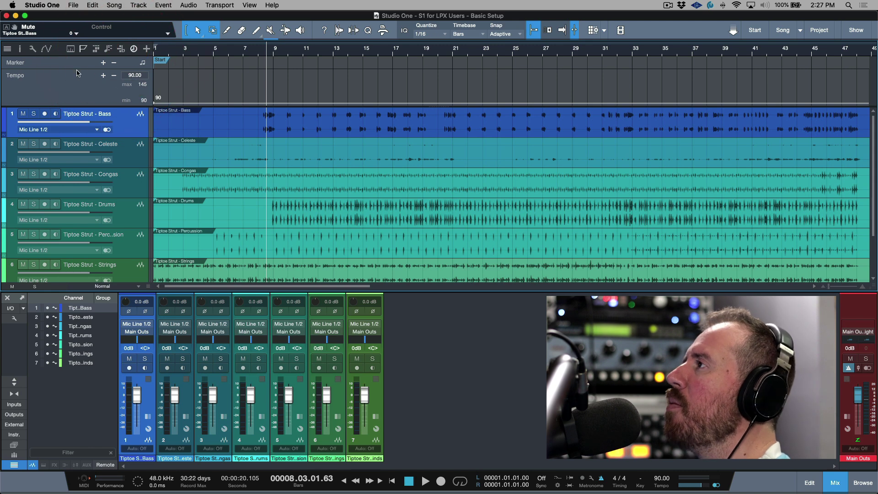
click(56, 64)
click(72, 89)
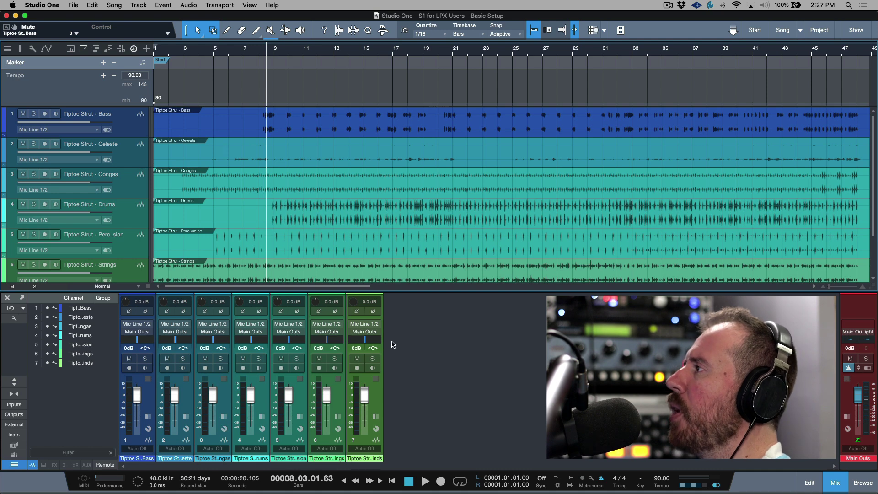
Step: Switch to Logic Pro, show the inspector and examine it for the Celeste, Congas and Drums tracks
key(super+Tab)
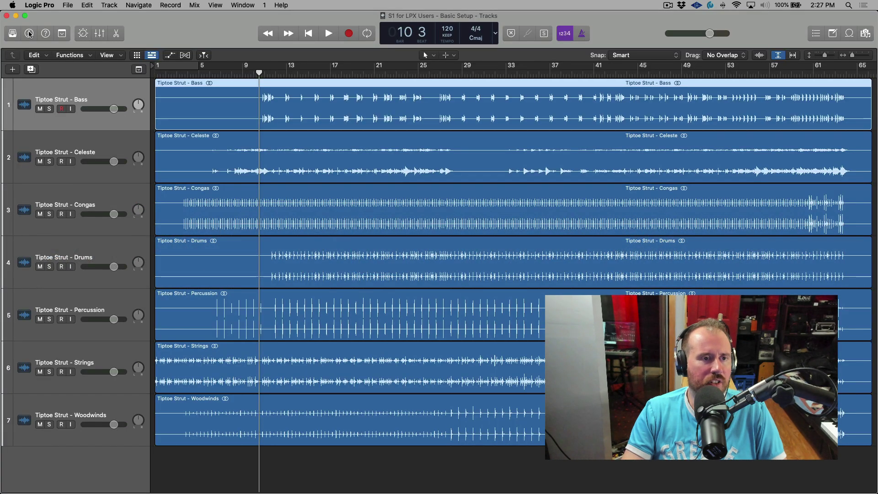
click(28, 33)
click(218, 147)
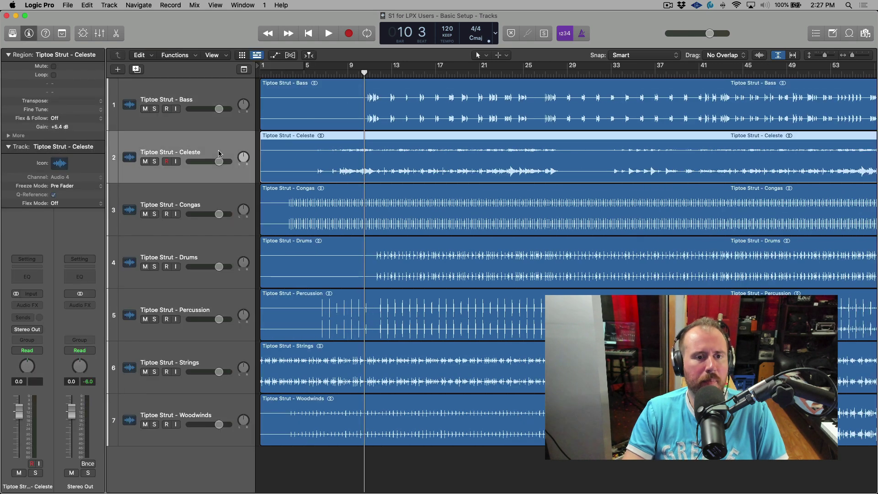
click(224, 198)
click(220, 248)
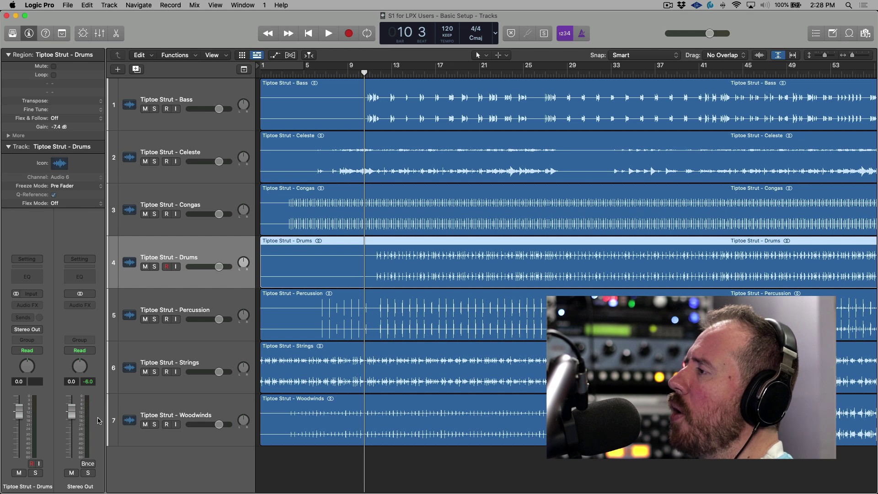
click(199, 203)
click(196, 150)
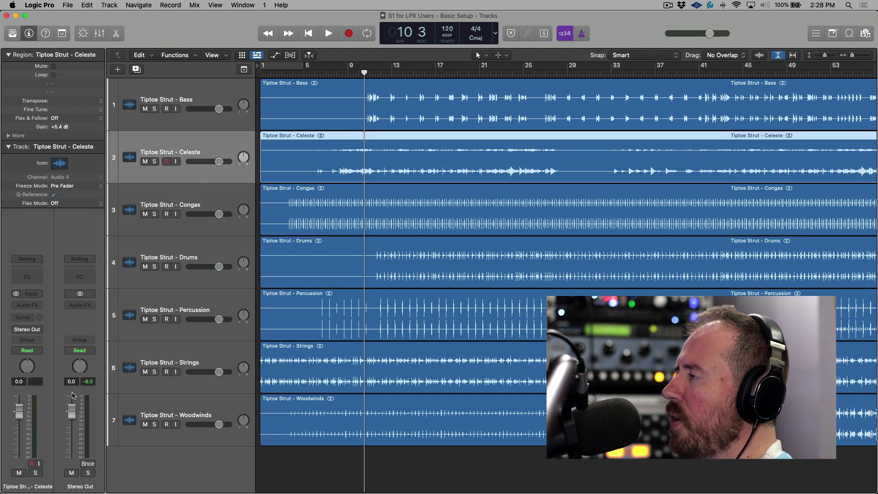
Step: Switch to Studio One, show the inspector and examine it for the Bass, Celeste, Congas and Marker tracks
key(super+Tab)
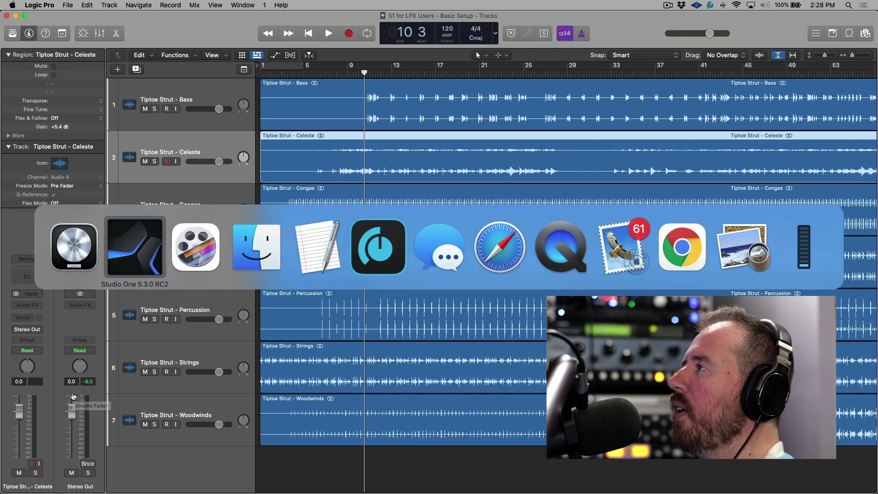
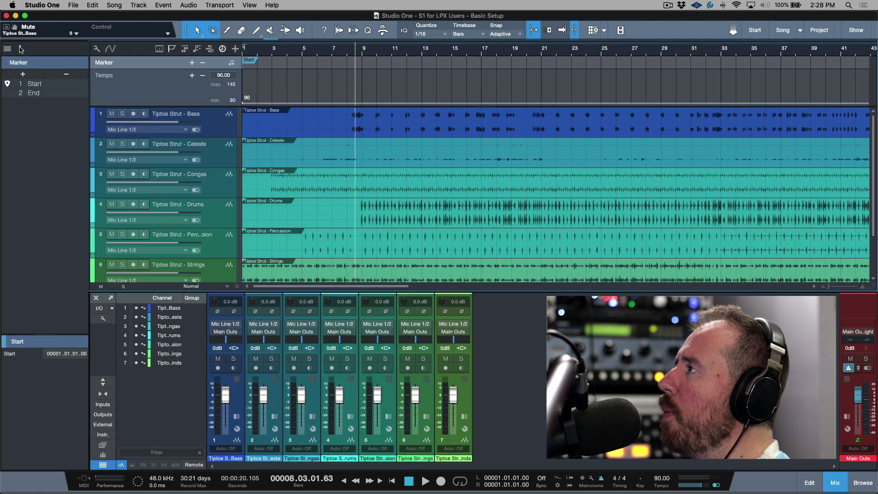
click(218, 127)
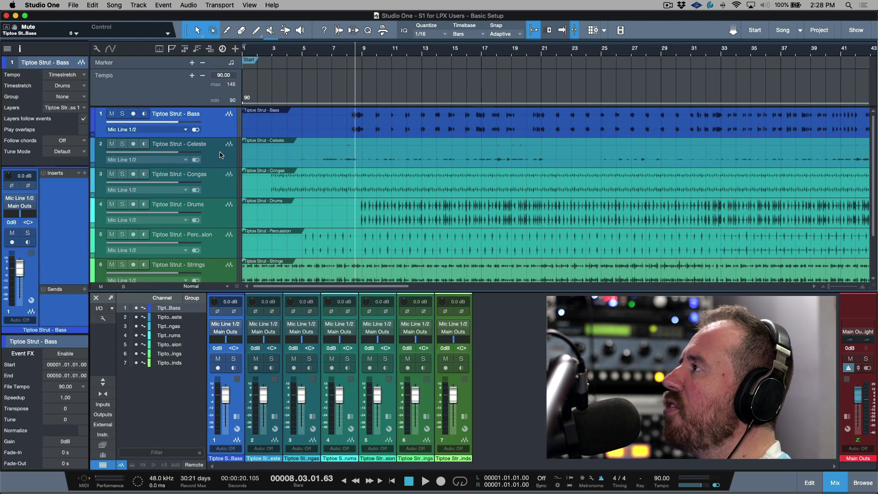
click(220, 154)
click(219, 188)
click(218, 158)
click(217, 130)
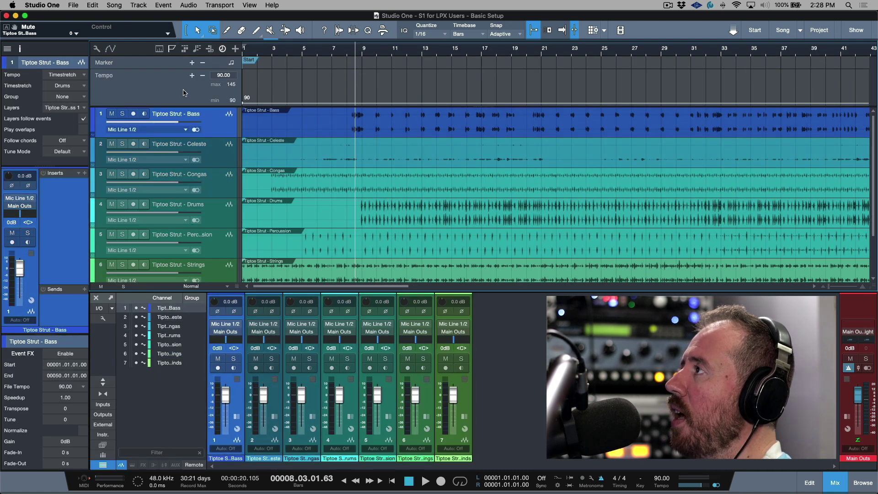
click(163, 64)
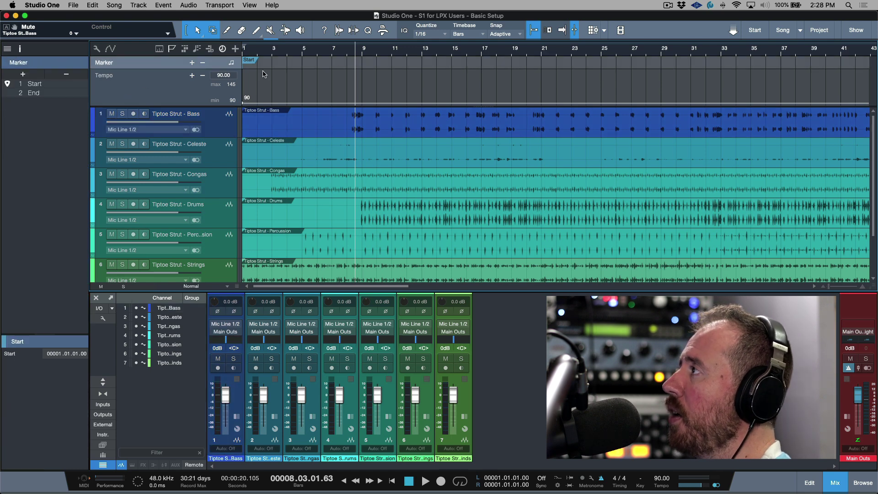
Step: Examine the inspector for the Bass event, the Marker track, and the Bass, Celeste and Congas tracks
scroll(368, 112, right, 10)
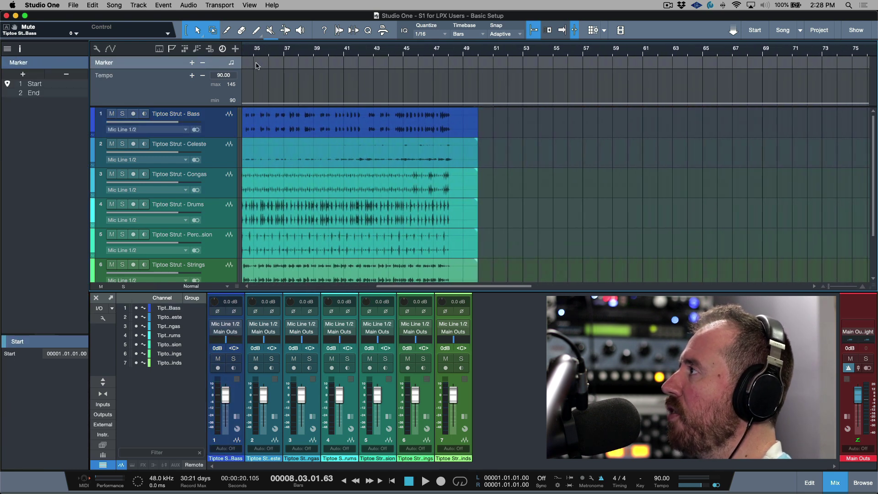
click(367, 112)
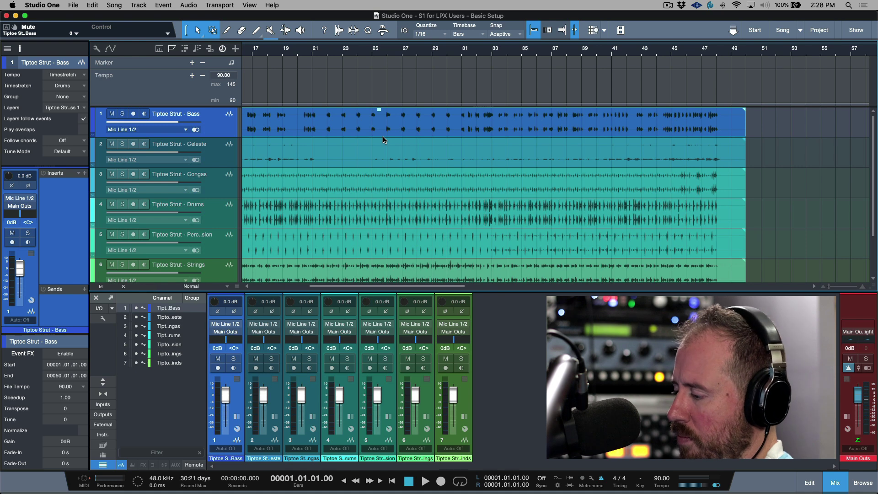
click(156, 64)
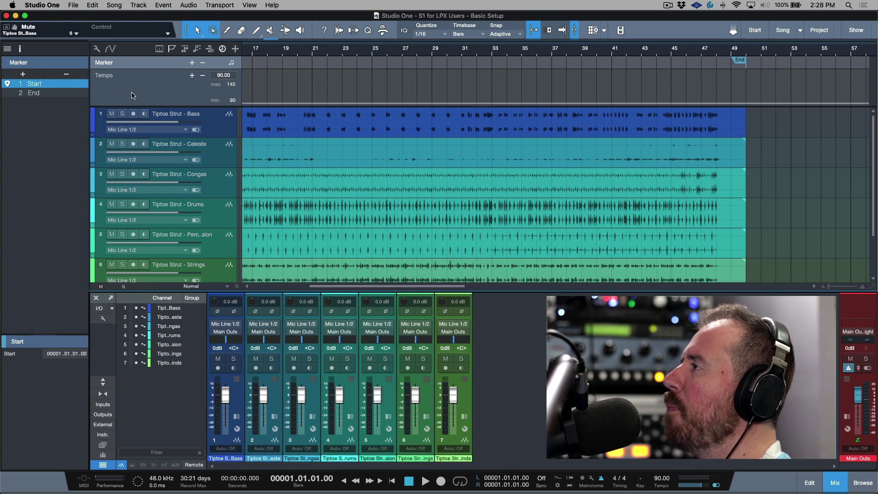
click(221, 132)
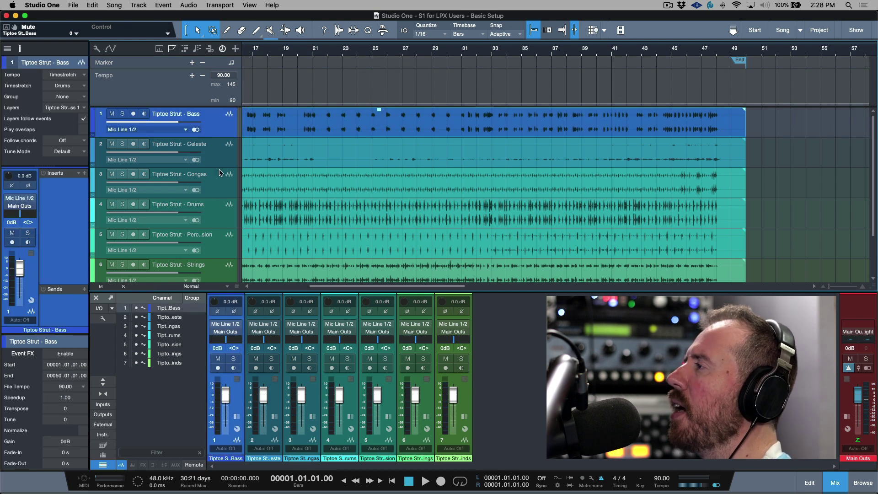
click(218, 153)
click(220, 181)
click(221, 162)
click(220, 183)
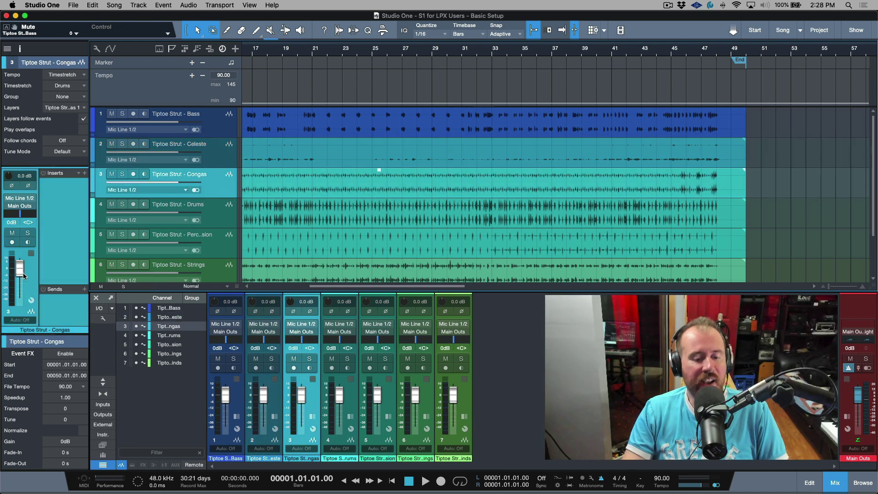
Step: Hide the mixer, fit the whole song in the arrangement view and enlarge the inspector's track settings area
key(F3)
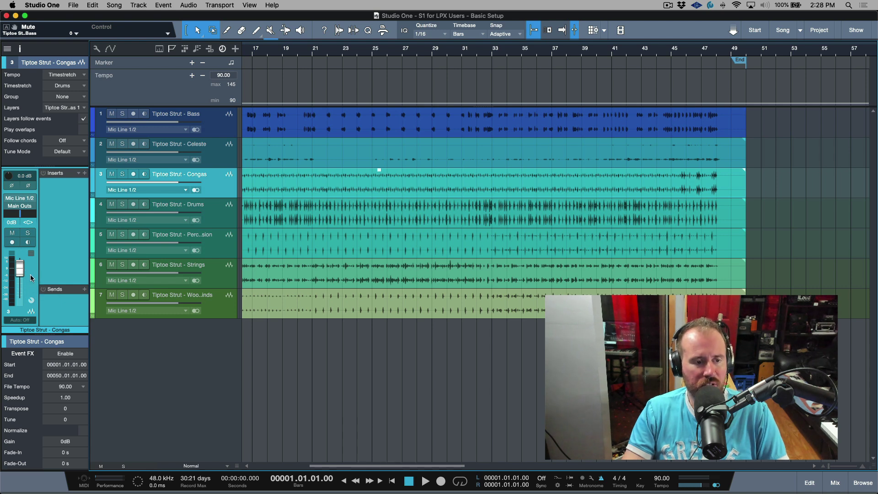
key(z)
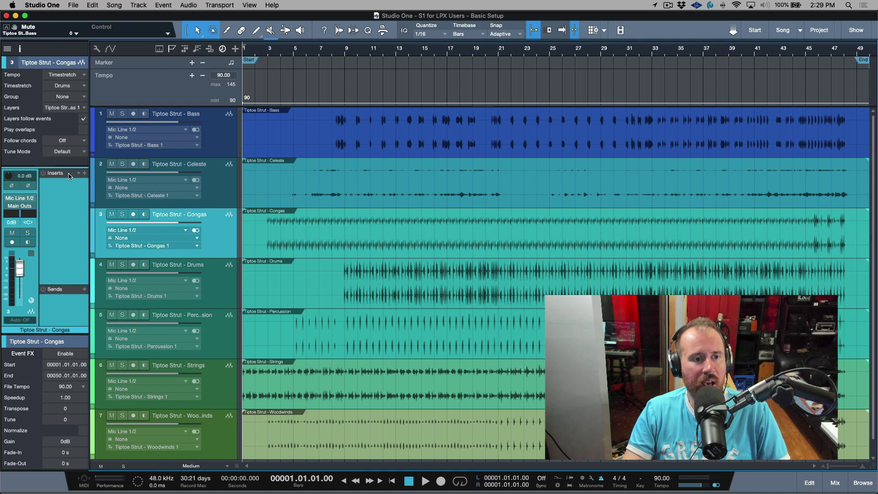
drag(48, 335, 58, 408)
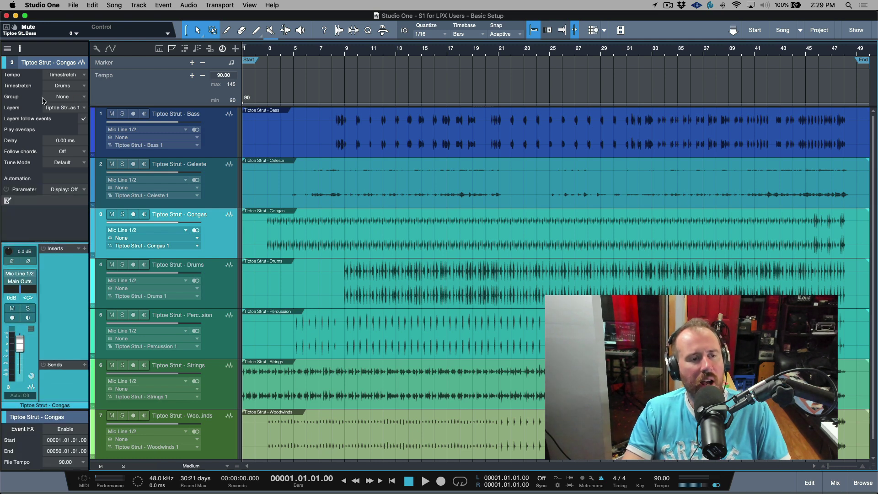
Step: Examine the timestretch modes available for the Bass track in the inspector
click(220, 141)
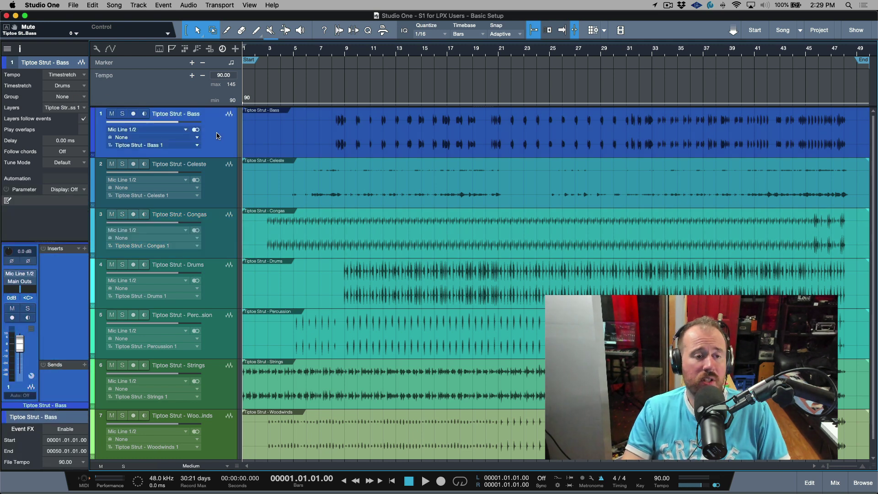
click(83, 87)
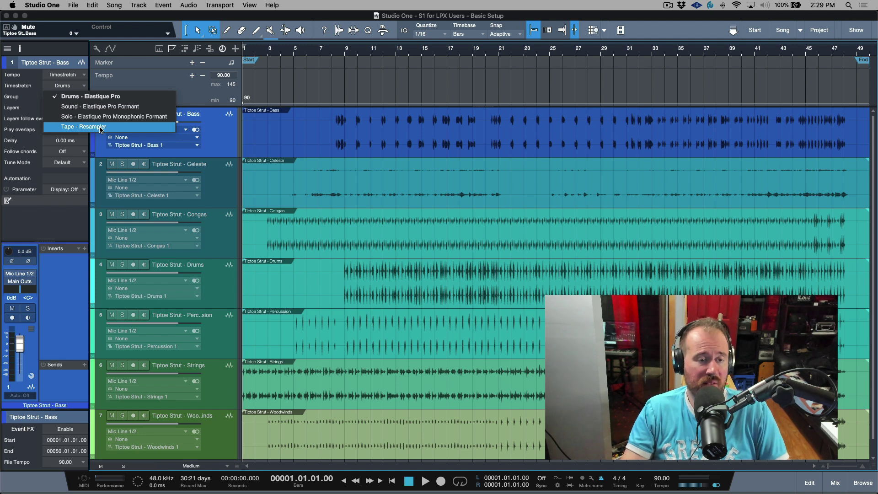
click(221, 134)
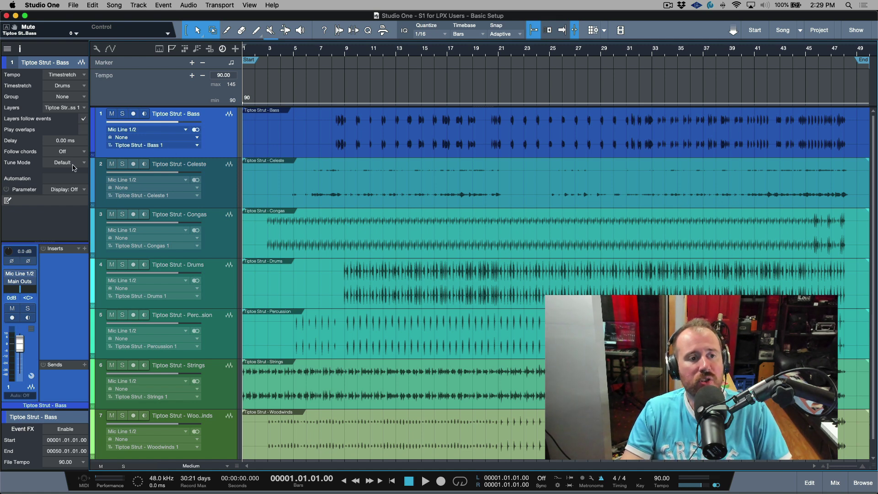
Step: Set the Bass track's delay to -10 ms
click(216, 189)
click(216, 147)
click(66, 141)
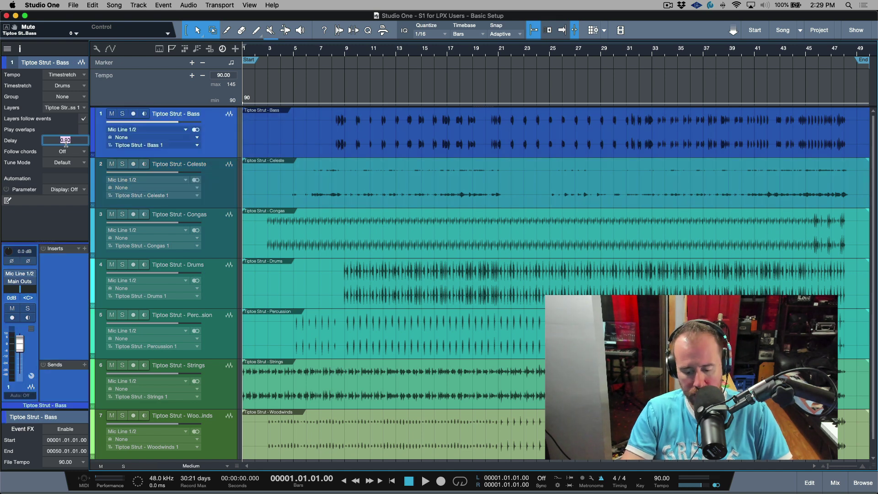
text(-10)
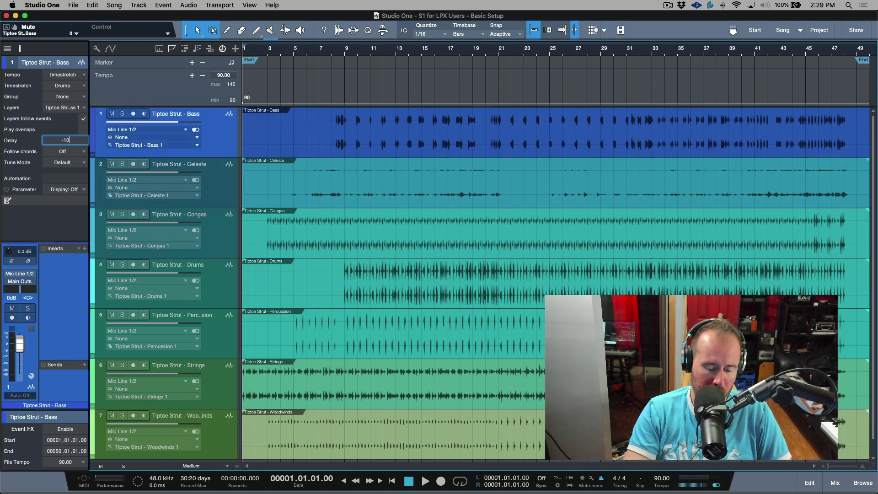
text(.00 ms)
key(Return)
Step: Set the Celeste track's delay to 15 ms and compare its inspector settings with the Bass track's
click(221, 195)
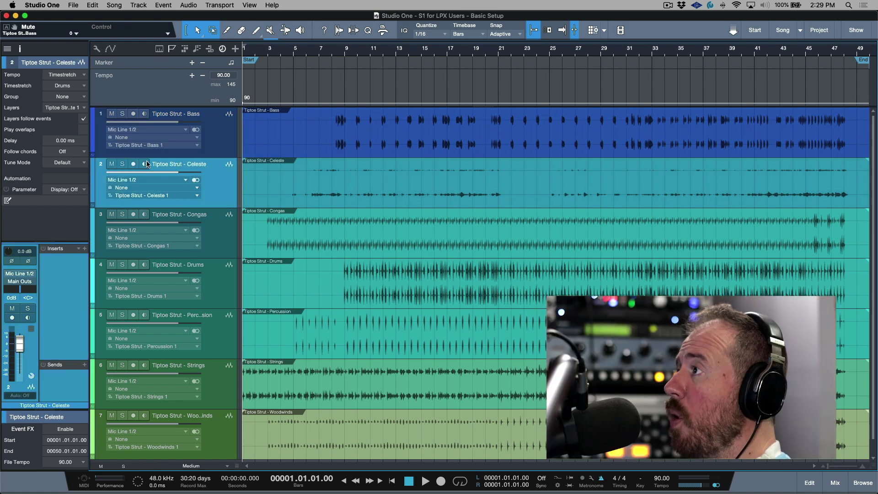
drag(70, 138, 74, 136)
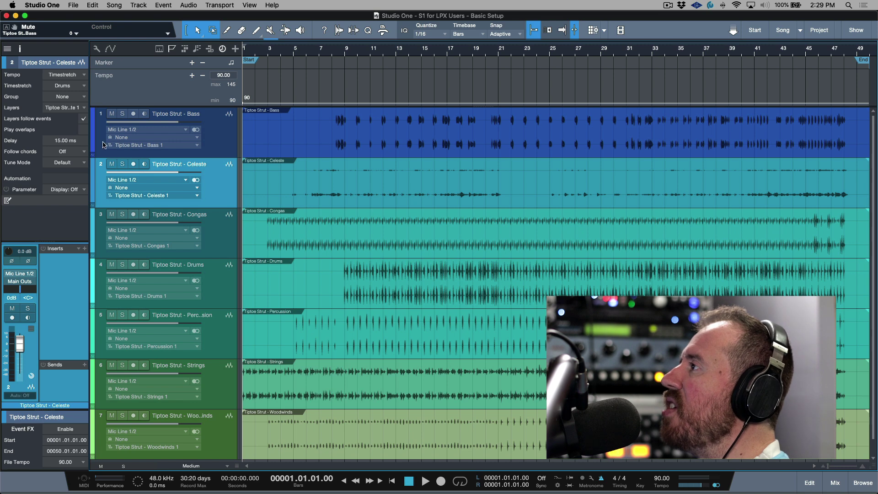
key(Up)
key(Down)
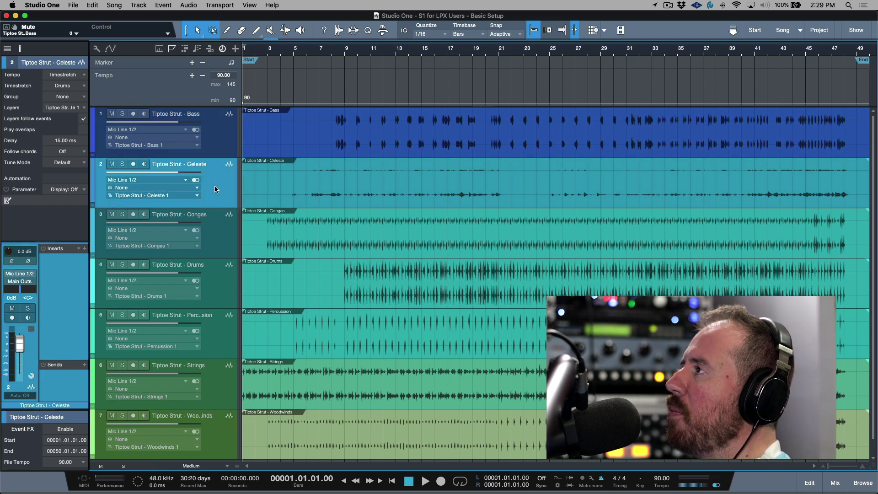
key(Up)
click(219, 176)
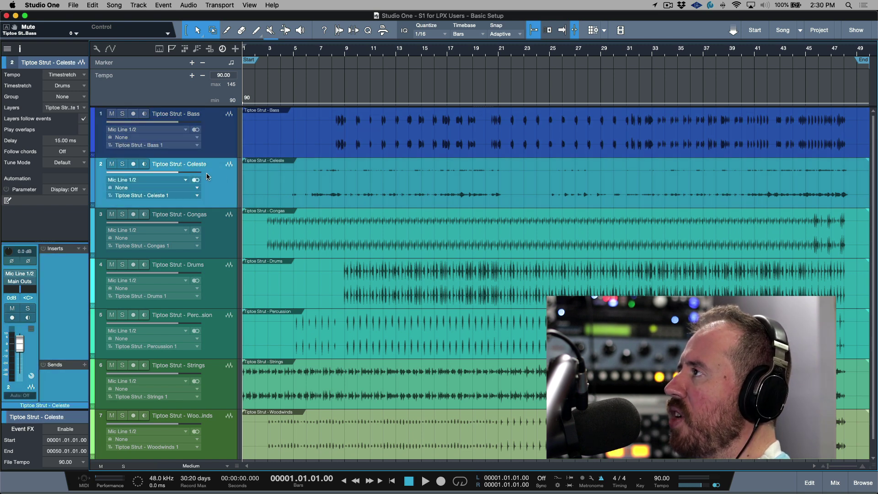
Step: Reset the delay of the Celeste and Bass tracks to 0 ms
double_click(59, 139)
text(0)
key(Return)
click(212, 140)
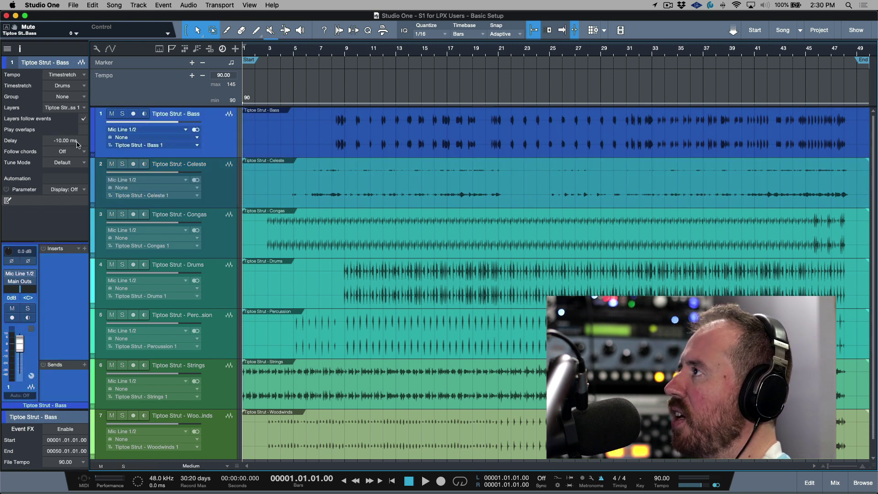
double_click(74, 140)
text(0)
key(Return)
Step: Select the Celeste track, switch its input to mono and set it back to stereo
key(Down)
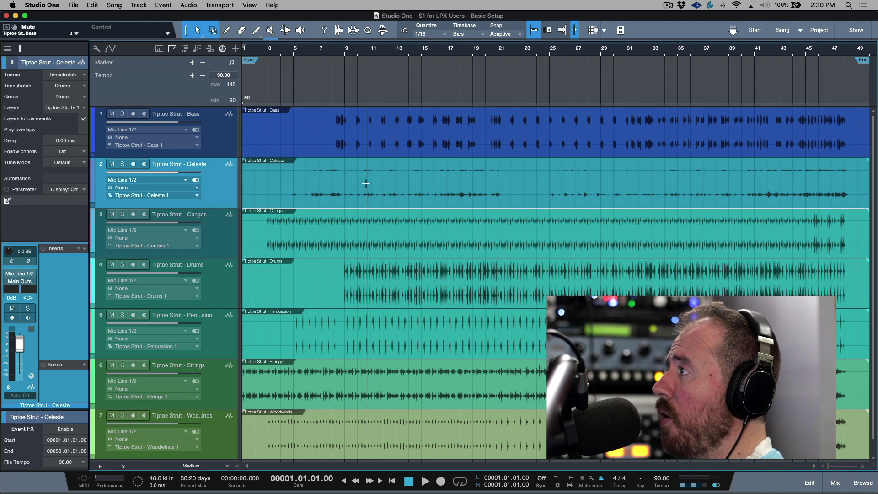
click(196, 180)
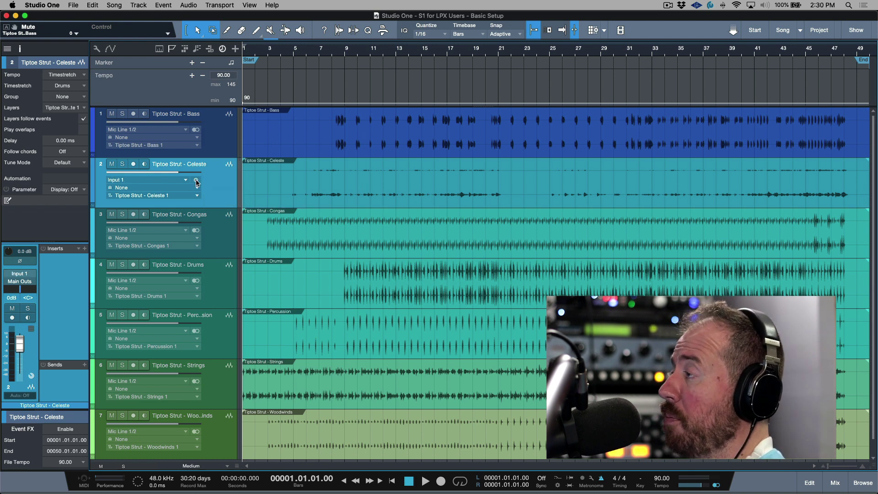
click(196, 181)
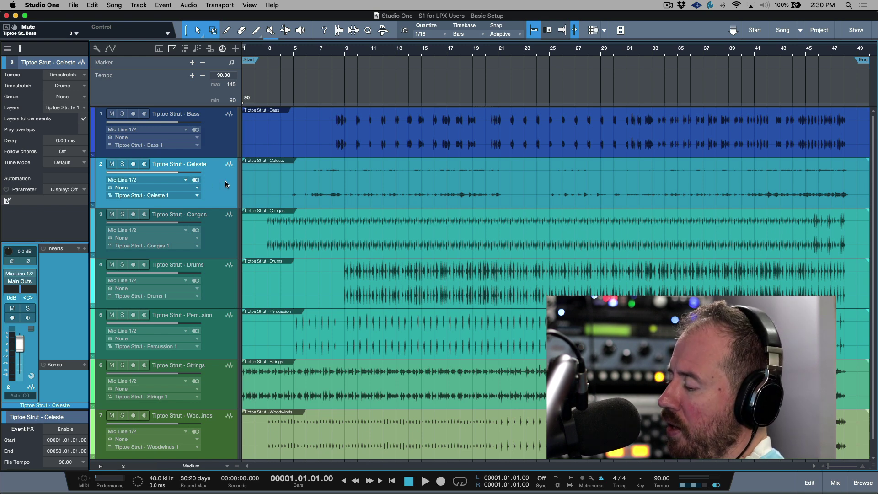
Step: Show the mixer briefly, and switch to Logic Pro to display its mixer beneath the tracks
key(F3)
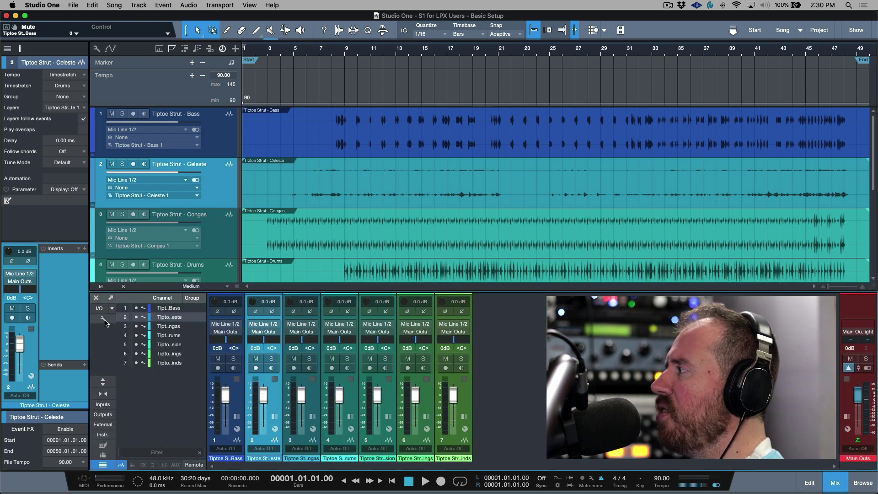
click(840, 483)
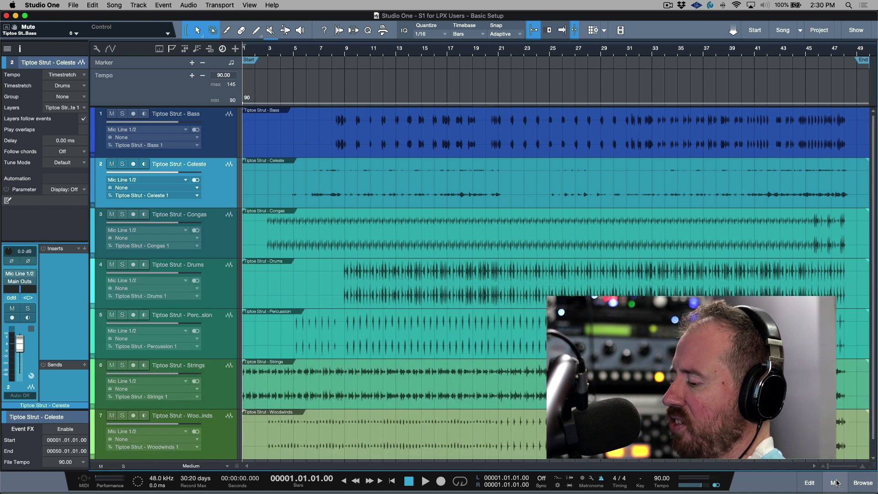
key(super+Tab)
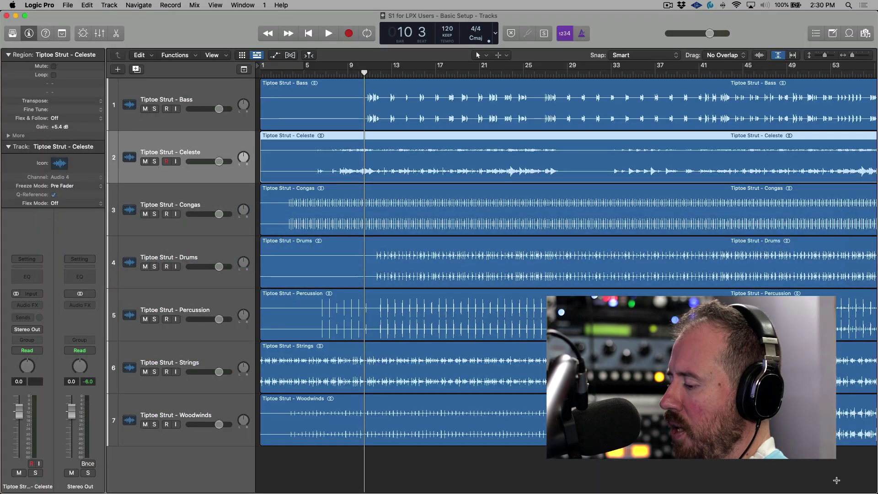
key(x)
key(x)
key(x)
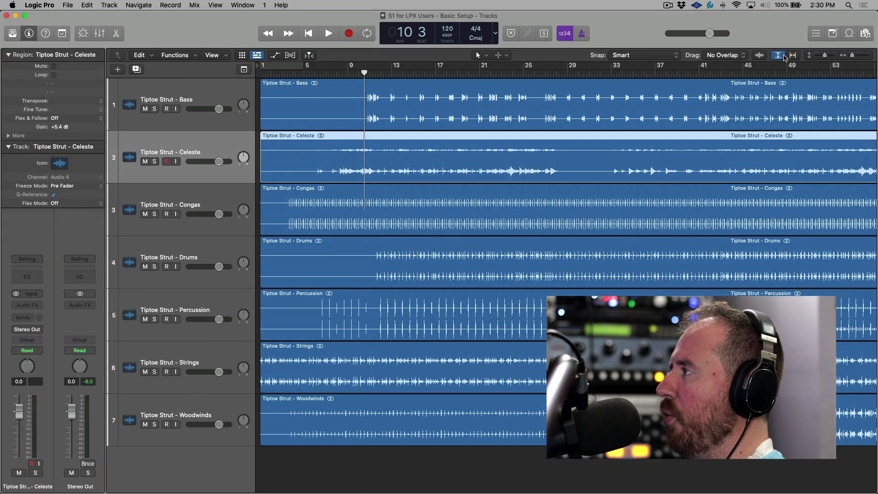
key(x)
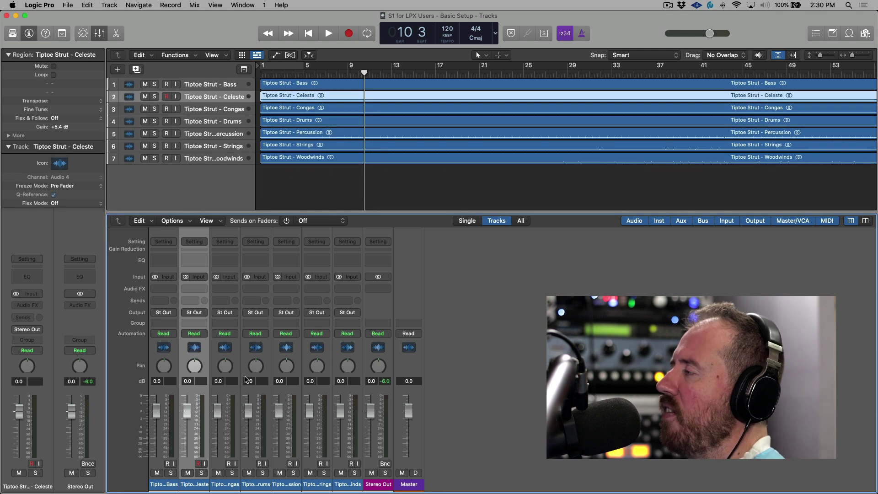
Step: Switch to Studio One, show the mixer and review its console display options
key(super+Tab)
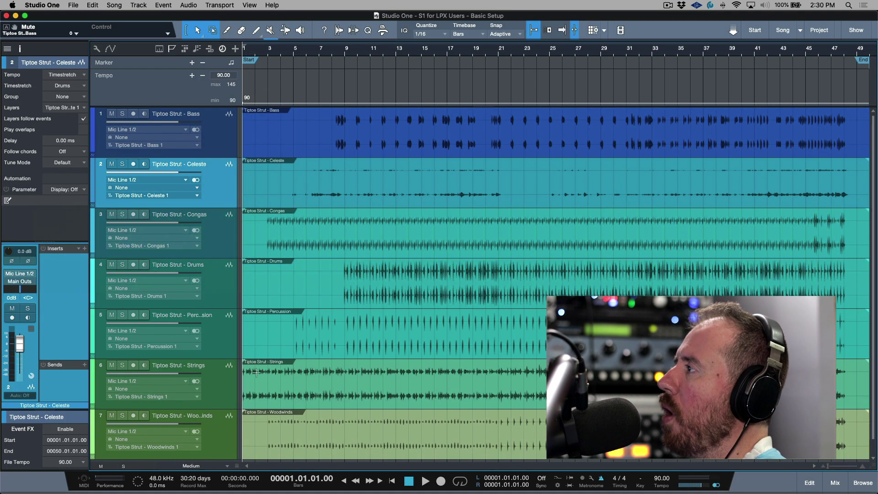
click(841, 484)
click(841, 484)
click(841, 485)
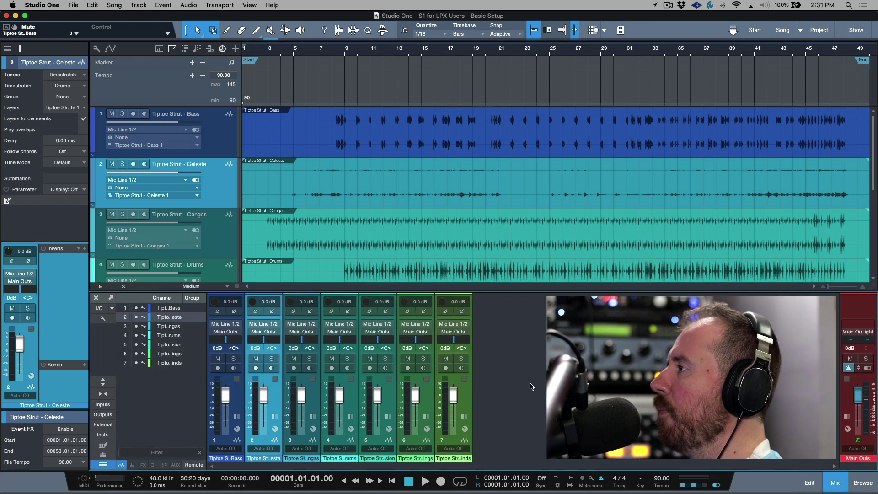
click(104, 320)
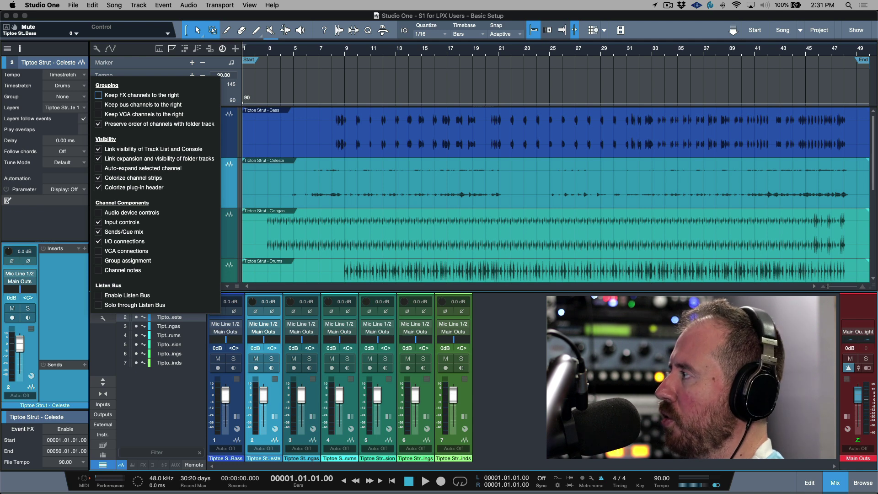
key(Escape)
Step: Solo the Bass track and play it from about bar 8
click(335, 136)
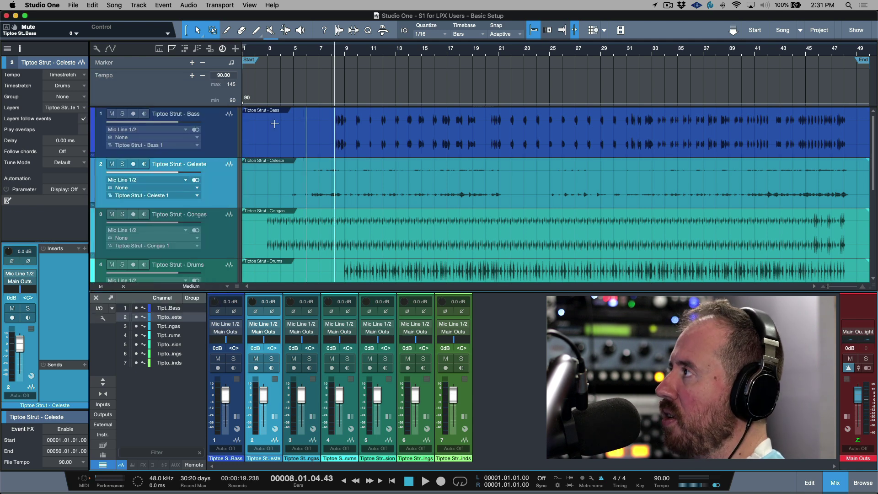
click(122, 114)
key(space)
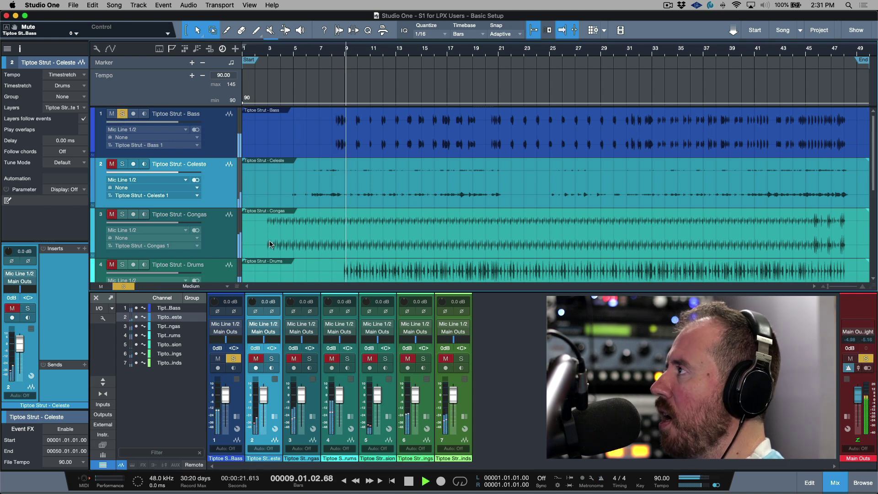
key(space)
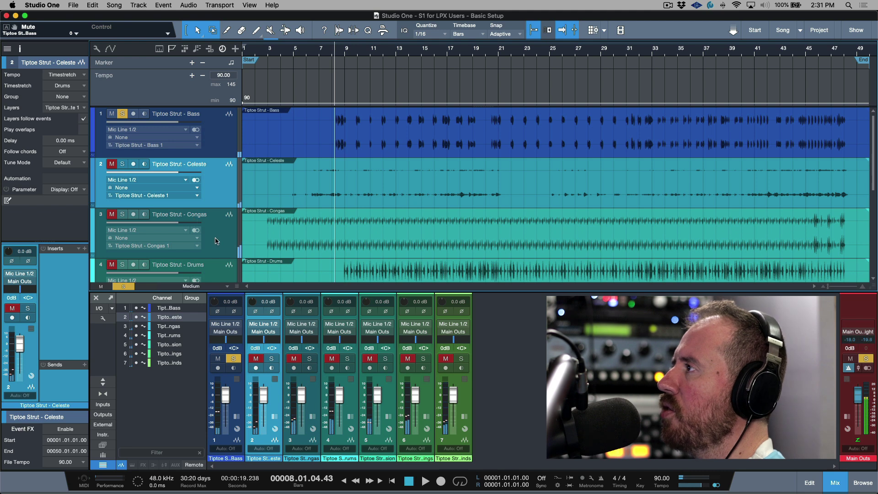
Step: Play the Congas track soloed and raise its input gain to +24 dB
click(232, 239)
key(space)
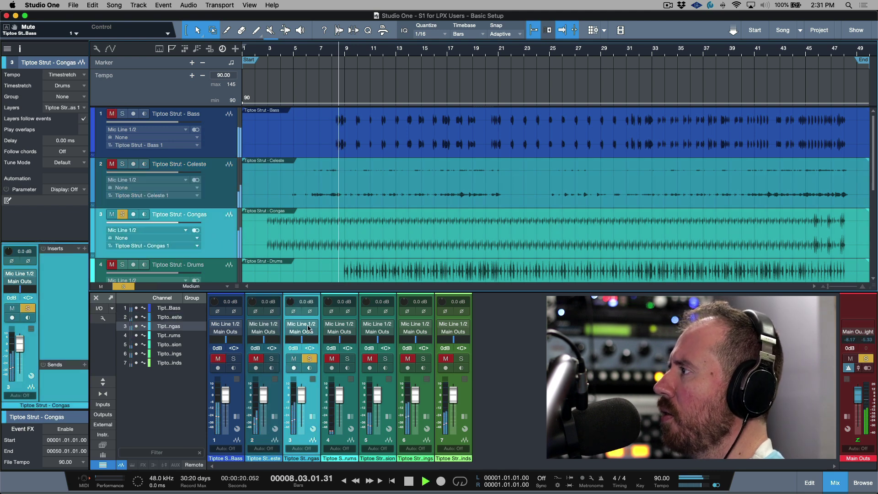
drag(292, 304, 291, 267)
key(space)
Step: Reset the Congas channel's input gain to 0 dB and invert the polarity of both its sides
alt+click(291, 303)
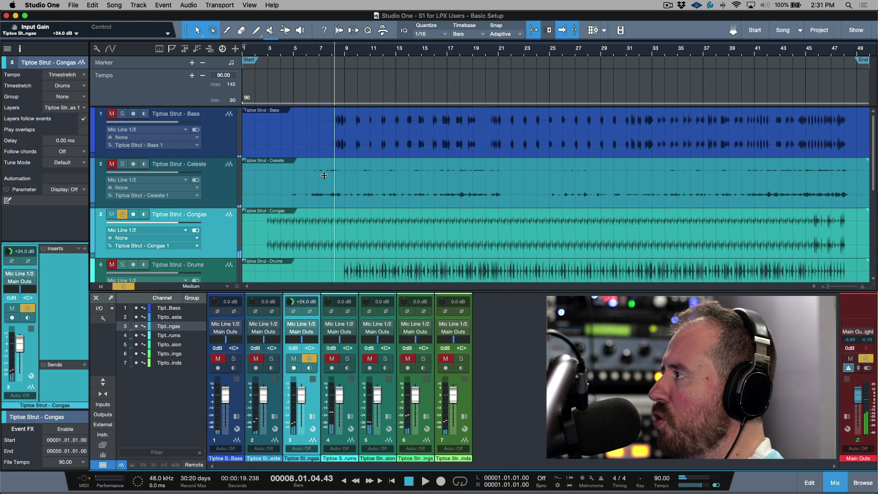
alt+click(291, 302)
click(294, 311)
click(309, 312)
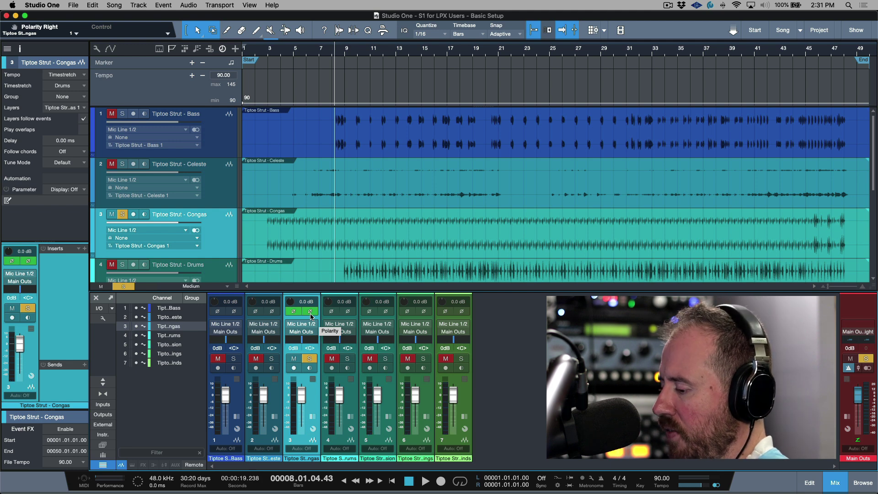
Step: Turn off the polarity inversion on both sides of the Congas channel
click(310, 311)
click(293, 311)
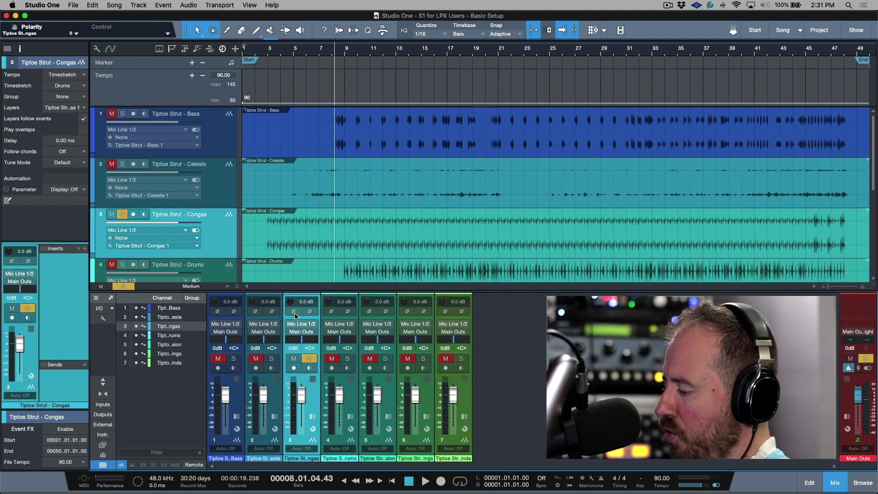
Step: Add an audio track below Congas, clear all solos, and delete the new track again, selecting Congas
key(shift+t)
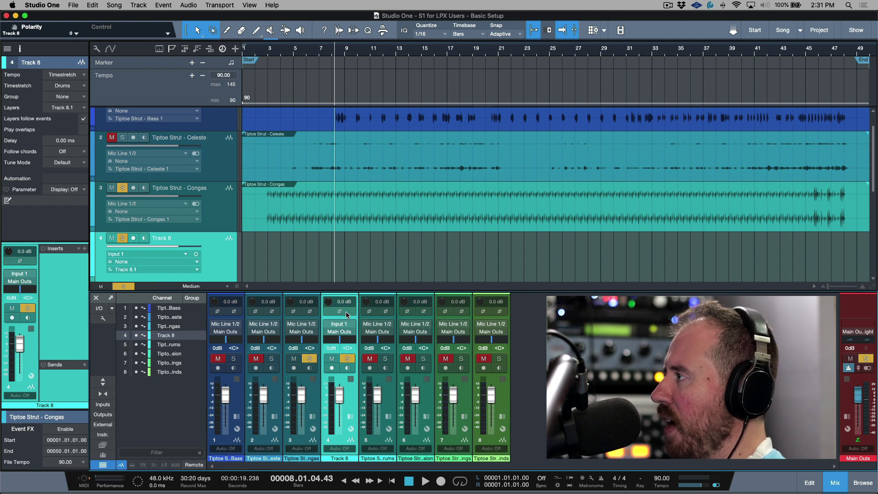
key(shift+s)
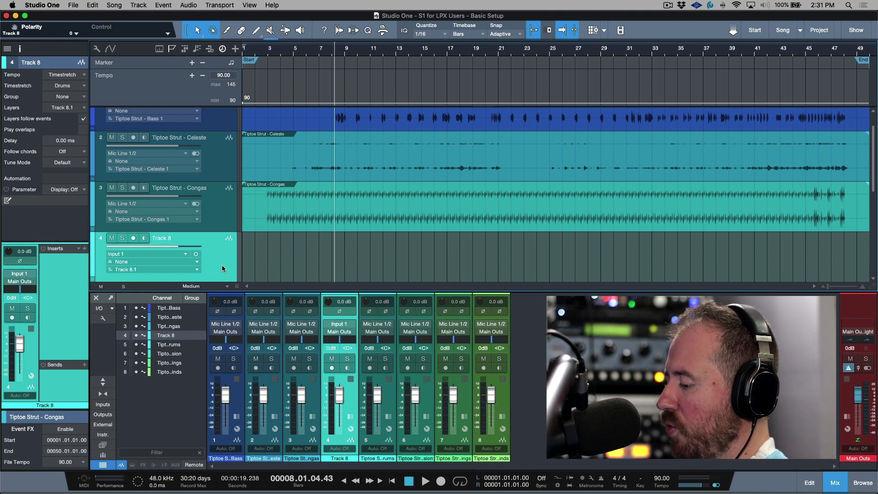
key(Delete)
click(228, 219)
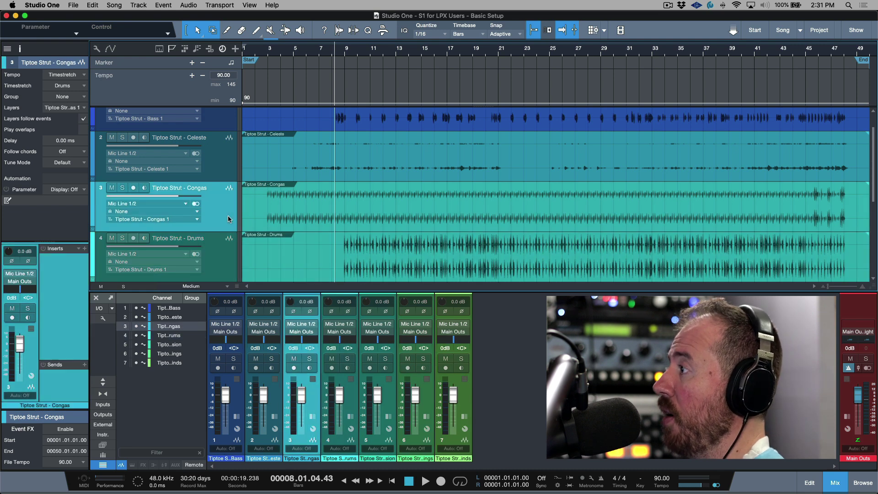
Step: Hide the mixer and try an input gain of -1 on the Congas channel strip in the inspector
click(834, 485)
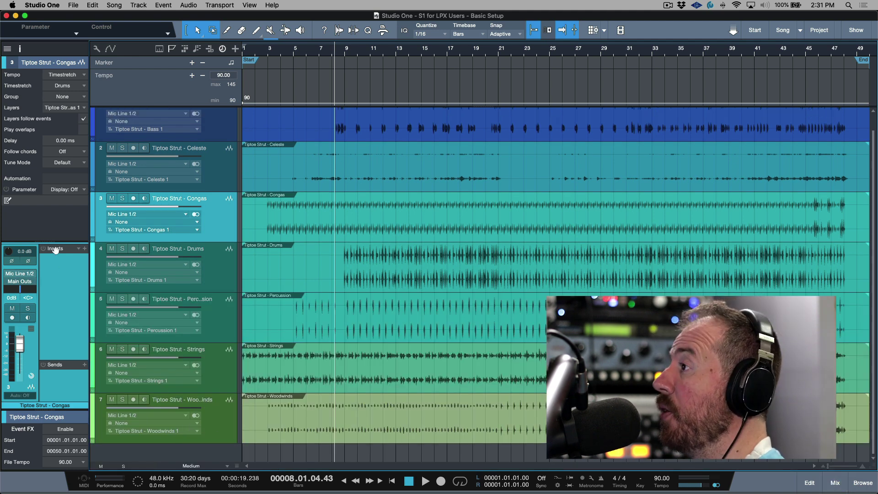
scroll(10, 253, down, 4)
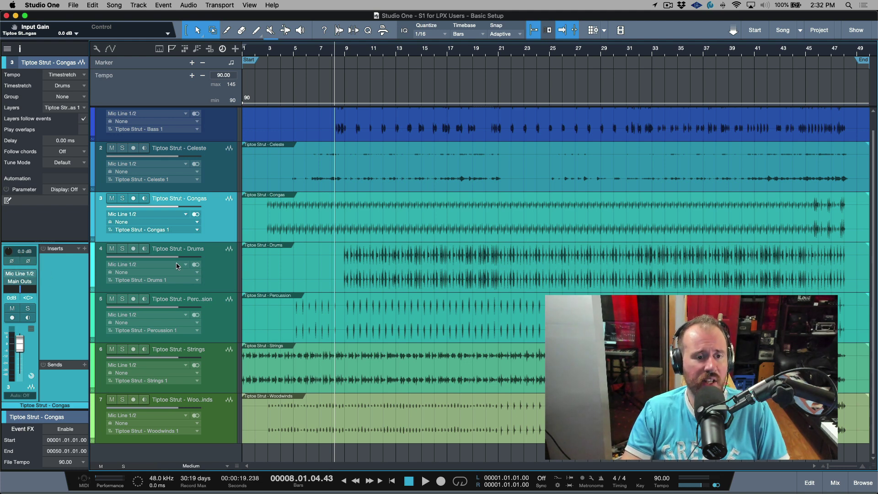
click(20, 251)
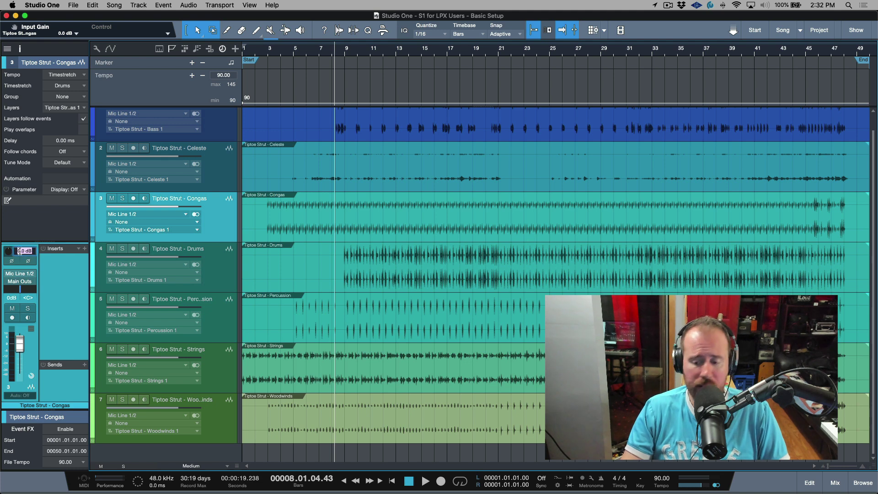
text(-1)
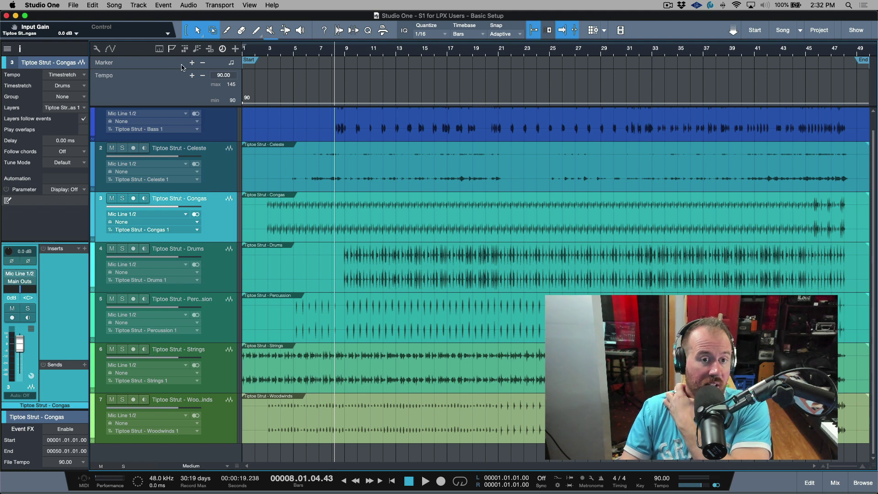
Step: Show the mixer, make it slightly taller, and enable the audio device controls on its channels
click(836, 483)
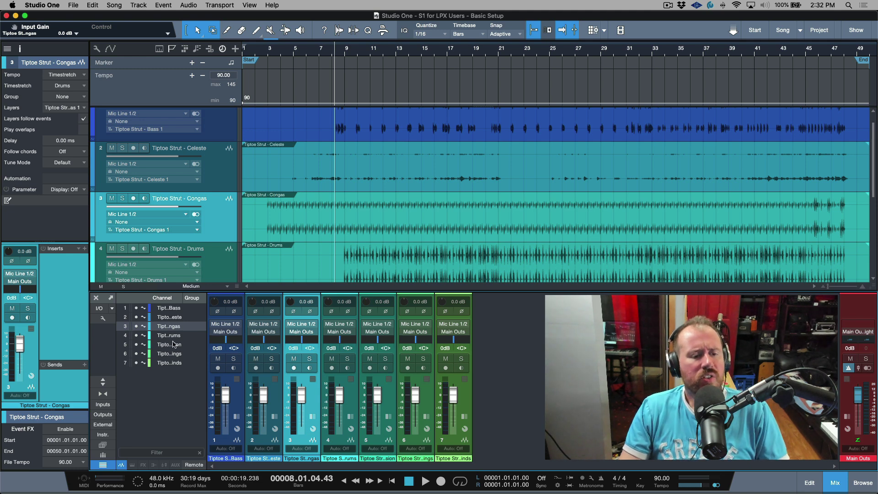
drag(302, 291, 320, 274)
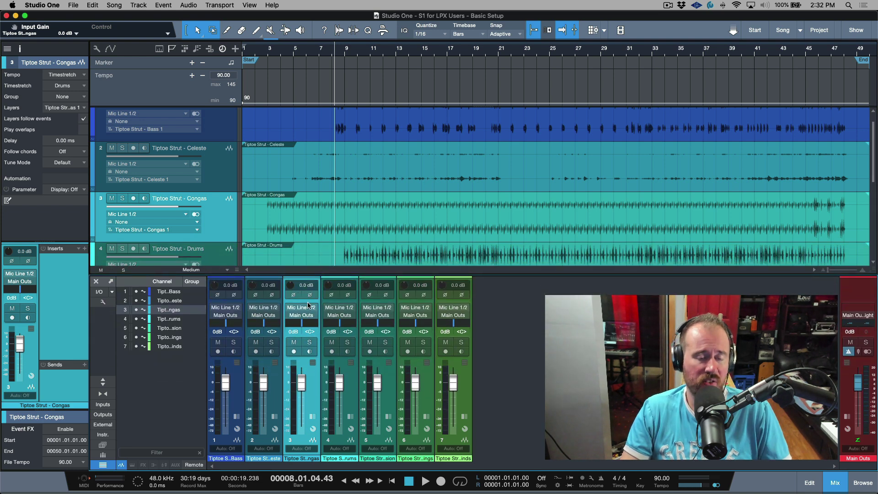
click(103, 302)
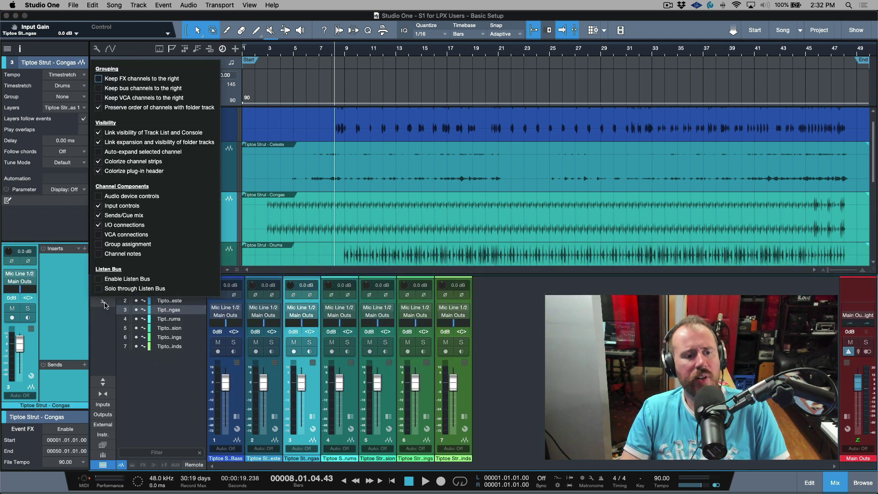
click(98, 196)
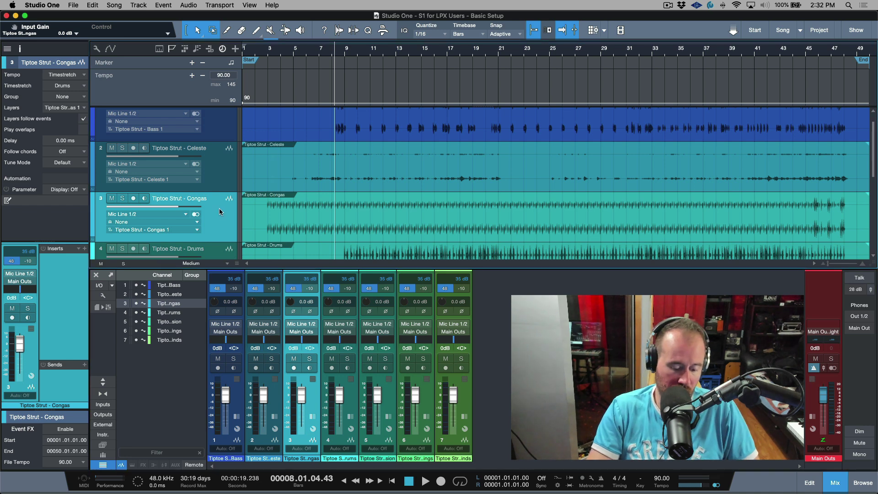
Step: Add a mono audio track below Congas and set its input to Input 2
key(t)
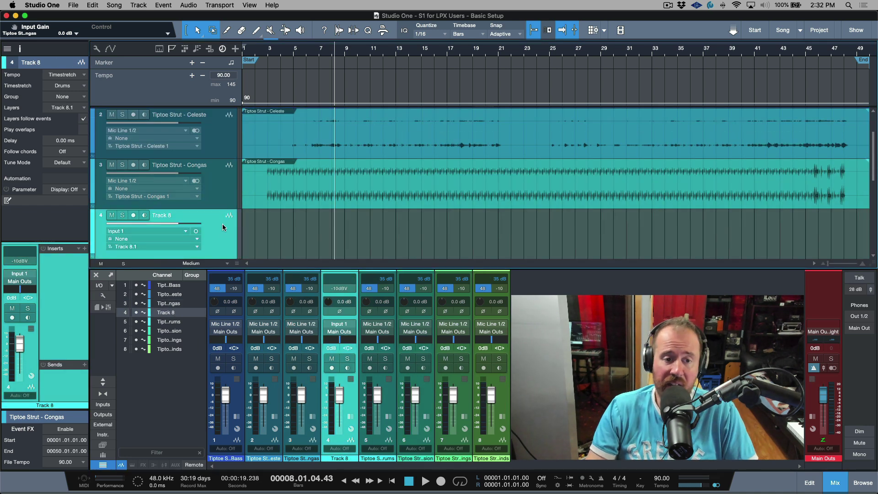
click(341, 323)
click(362, 50)
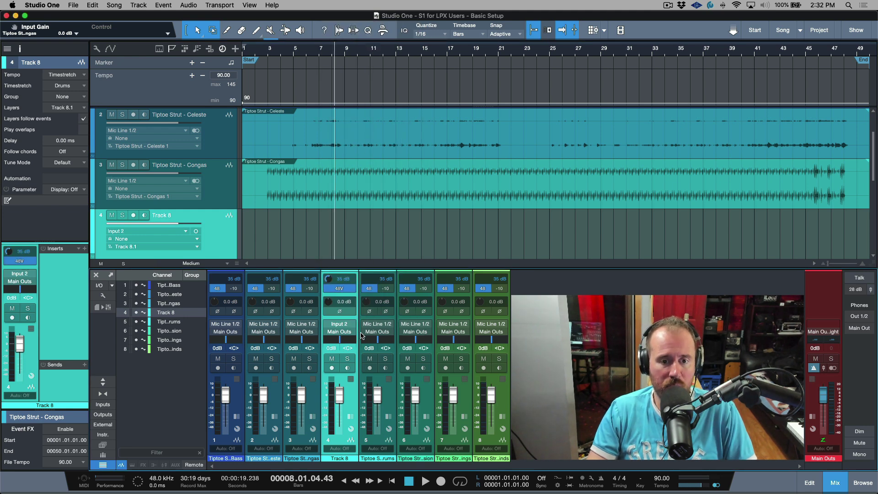
Step: Try toggling the 48V phantom power and adjusting the preamp gain on the new track's channel
click(346, 287)
click(346, 288)
click(345, 287)
click(346, 287)
mouse_move(330, 280)
mouse_down()
mouse_move(329, 289)
mouse_move(337, 250)
mouse_move(338, 287)
mouse_move(341, 278)
mouse_up()
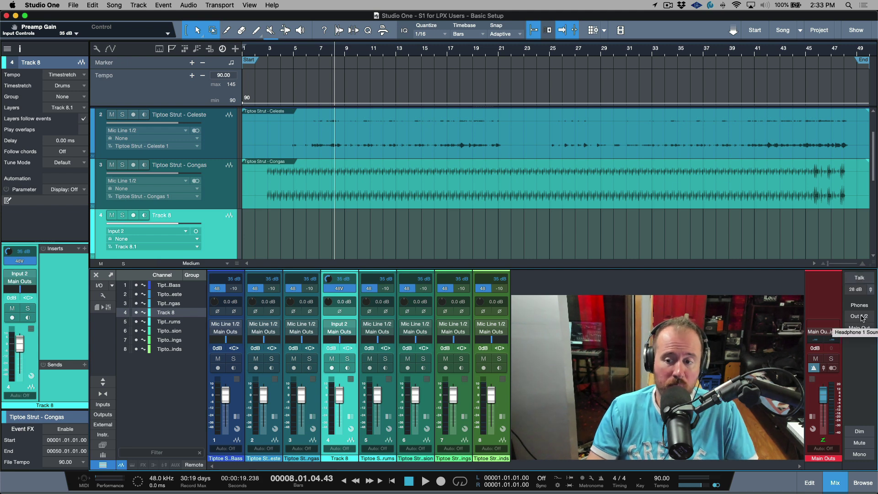
Step: Turn off the audio device controls in the console's channel components
click(103, 297)
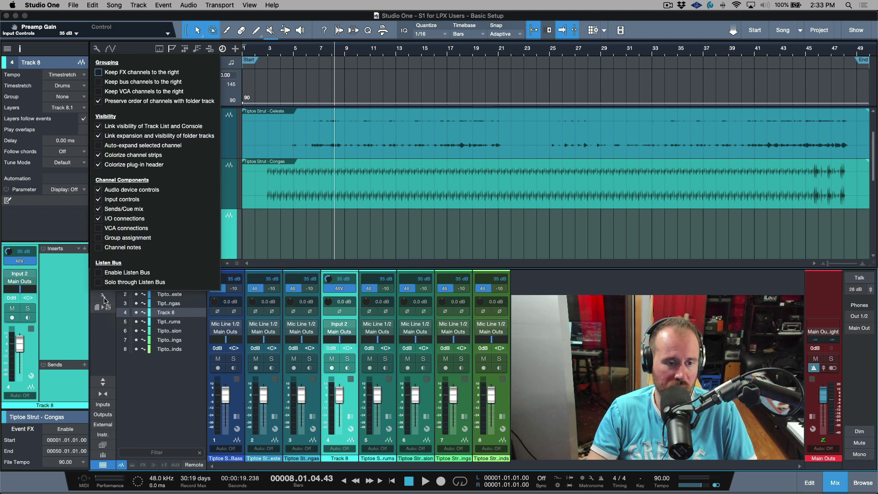
click(98, 190)
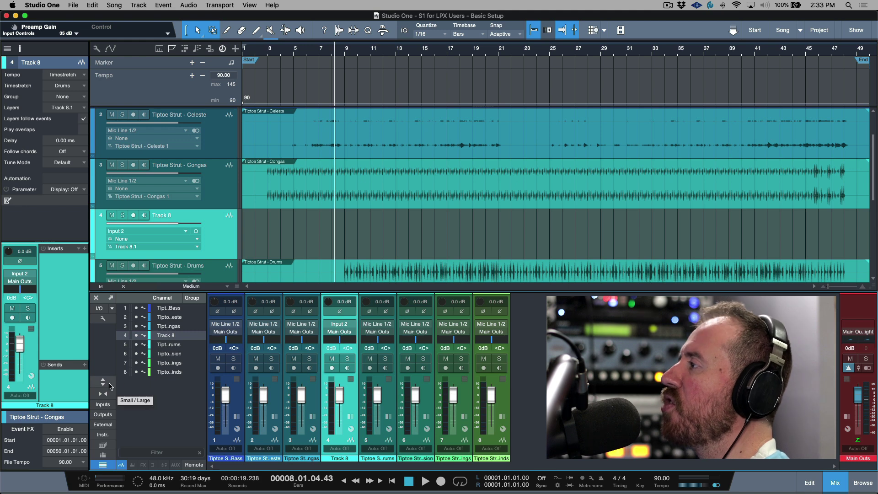
Step: Expand and collapse the inserts and sends of the new track, Congas, Celeste and Strings channels
click(351, 418)
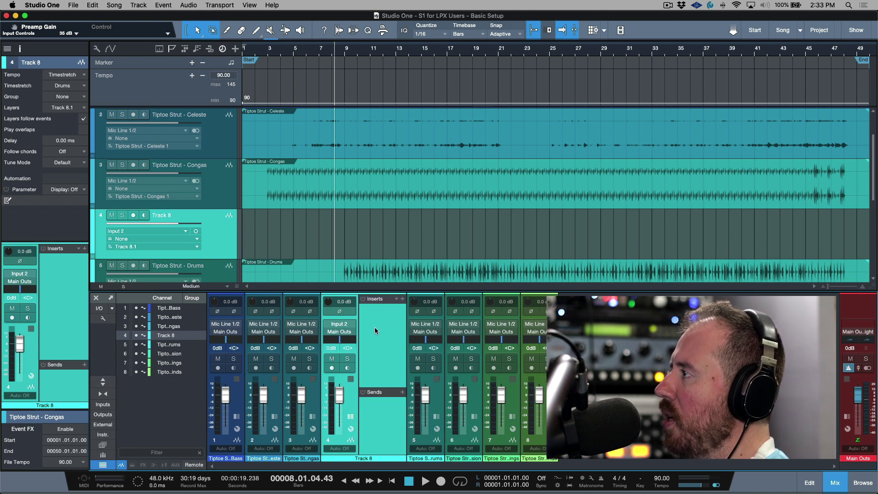
click(351, 417)
click(313, 417)
click(313, 416)
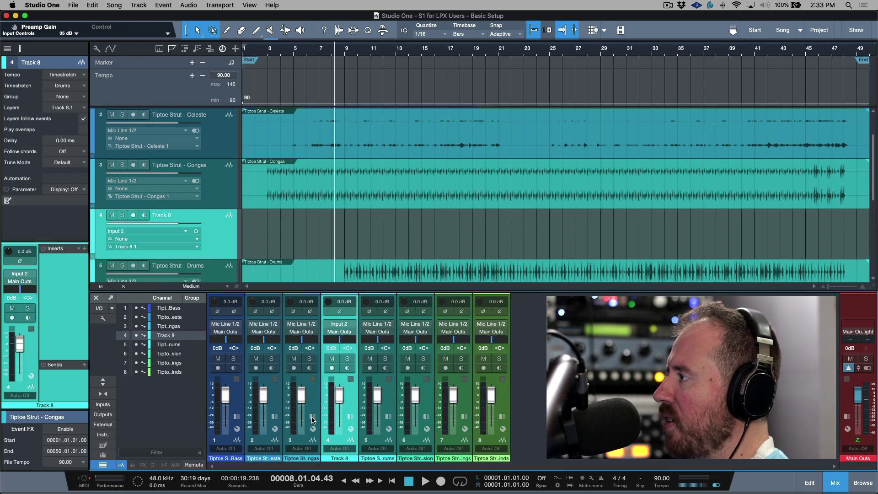
click(275, 417)
click(274, 417)
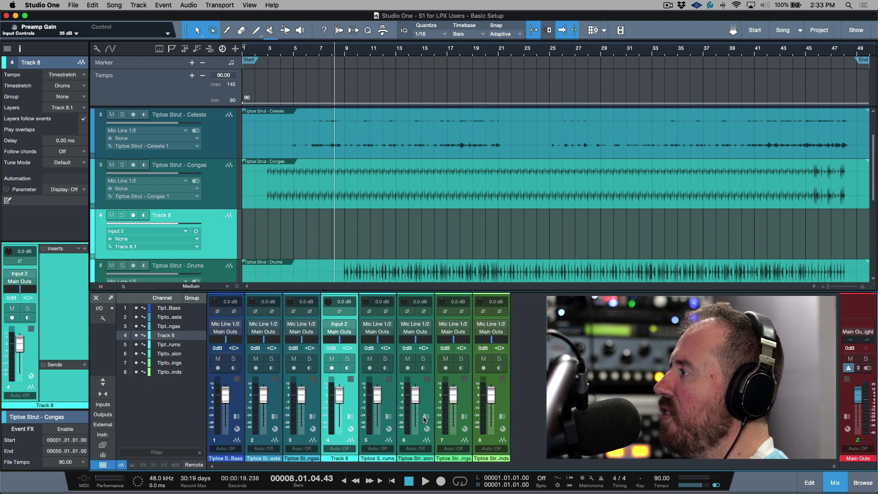
click(464, 417)
click(465, 417)
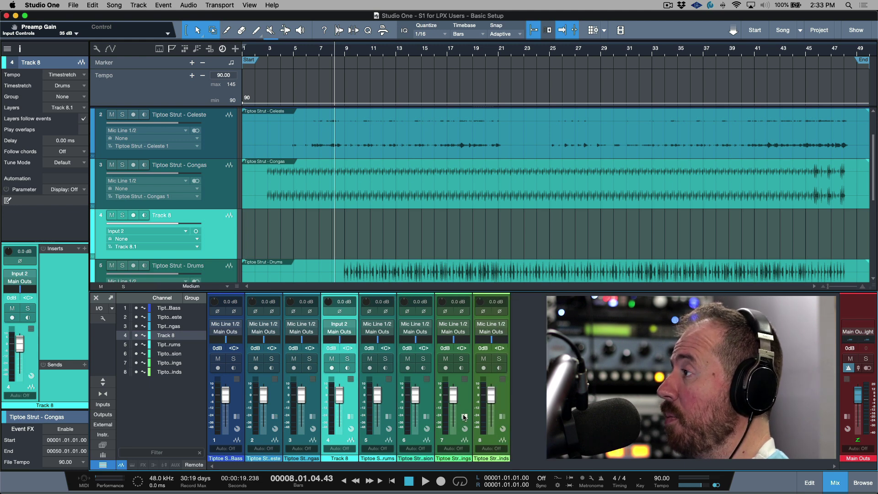
Step: Switch the console to large view, give the inserts area more height above the sends, and return to small view
click(109, 387)
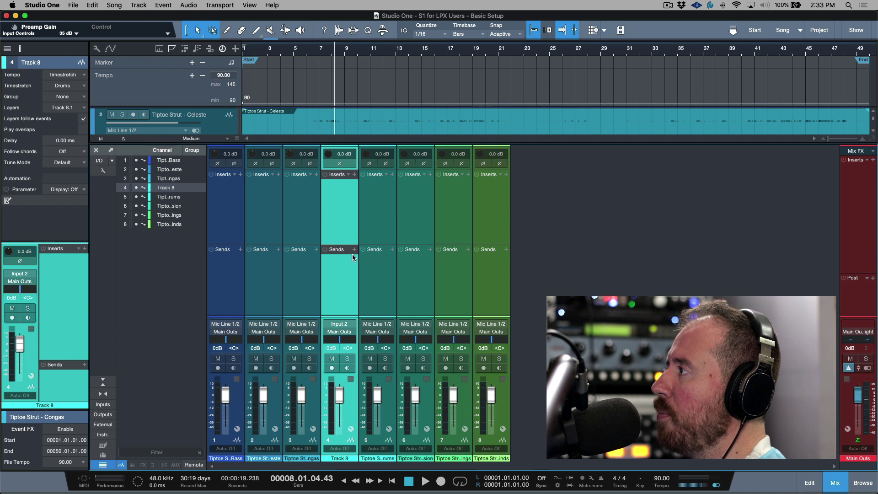
mouse_move(349, 244)
mouse_down()
mouse_move(347, 274)
mouse_move(343, 260)
mouse_up()
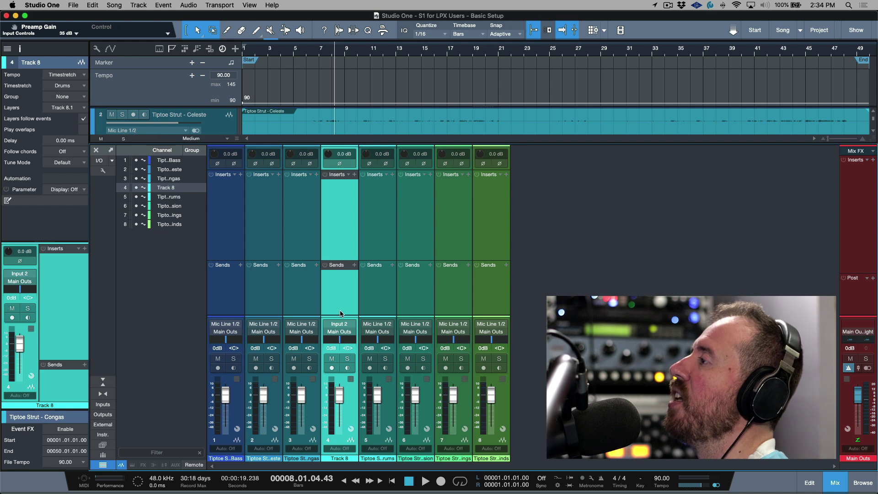
click(103, 383)
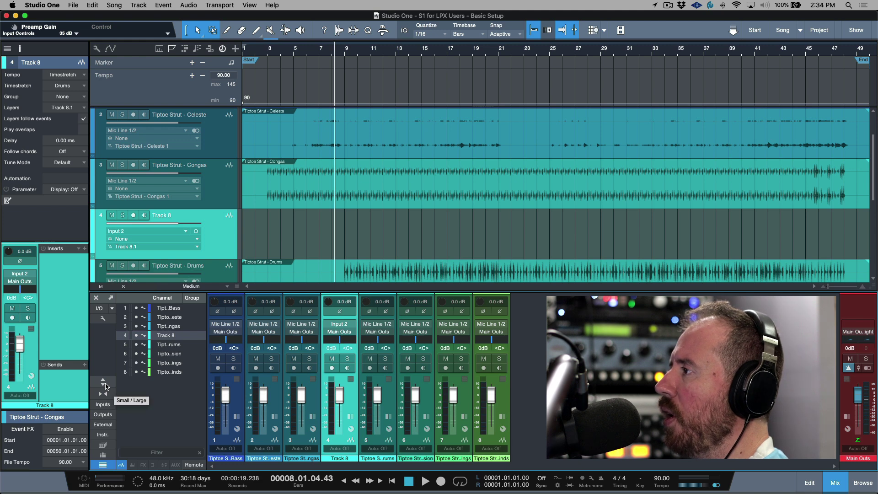
Step: Switch the console to large view with narrow channels and play the song from about bar 8
click(104, 384)
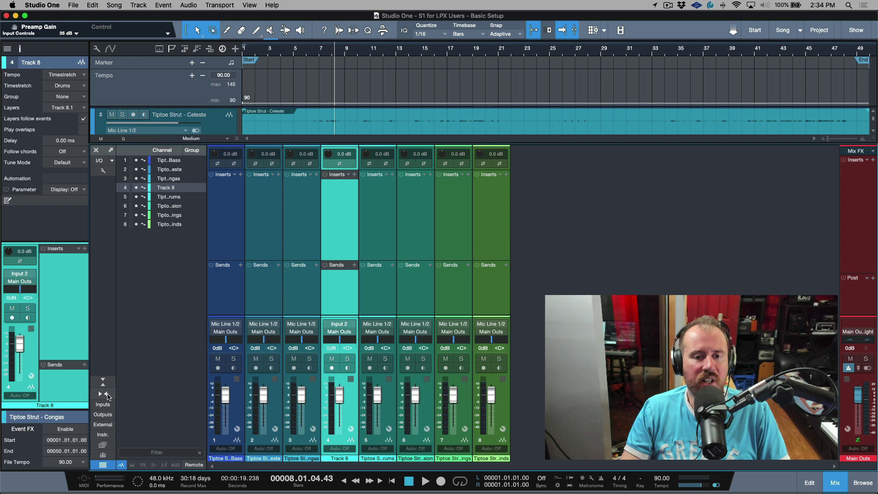
click(107, 394)
key(space)
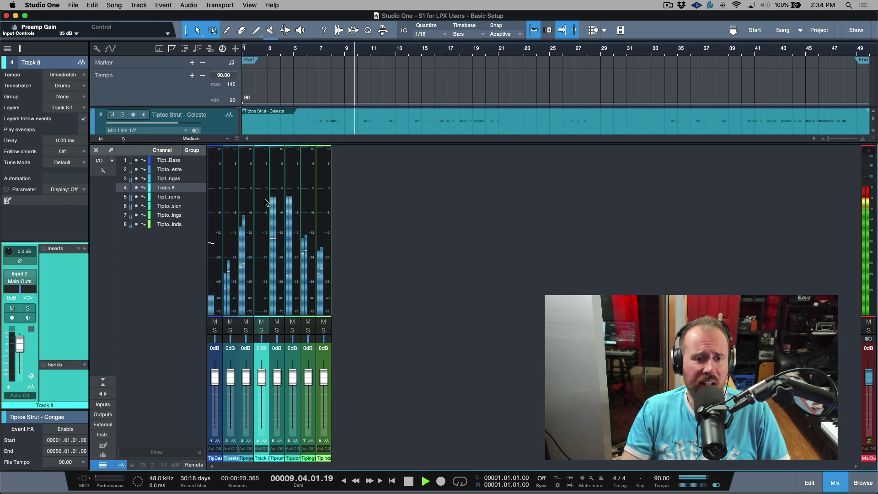
Step: Show the narrow channels in small view, restore the large view with wide channels, and stop playback
click(103, 382)
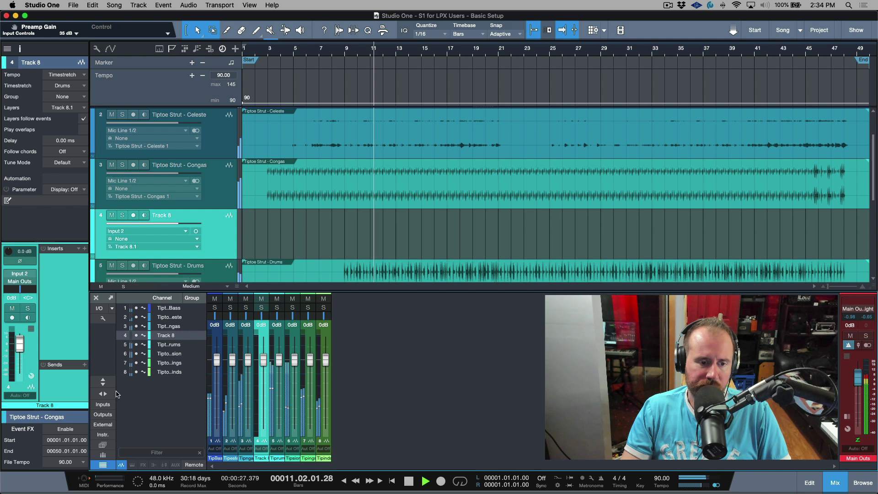
click(104, 382)
click(103, 393)
key(space)
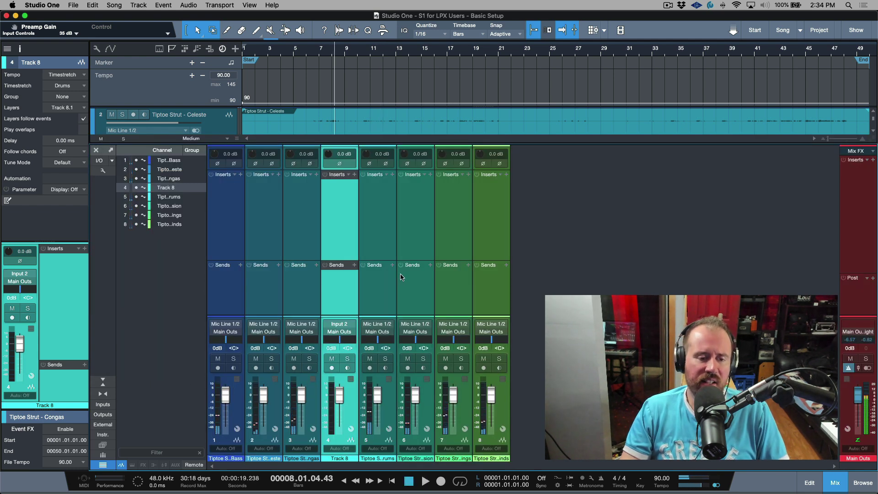
Step: Return the console to small view and expand and collapse the new track's inserts and sends
click(103, 382)
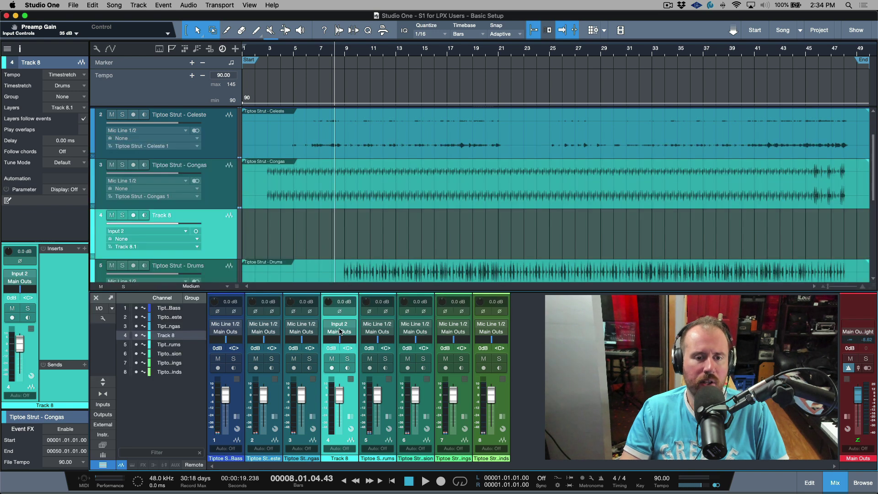
click(350, 416)
click(351, 416)
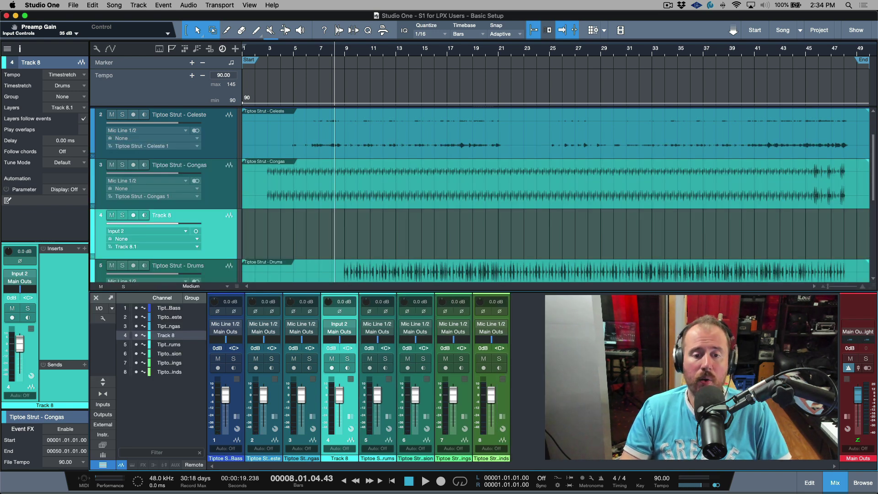
Step: Switch to Logic Pro, open its Loop Browser, and compare it with Studio One's window, finishing in Studio One
key(super+Tab)
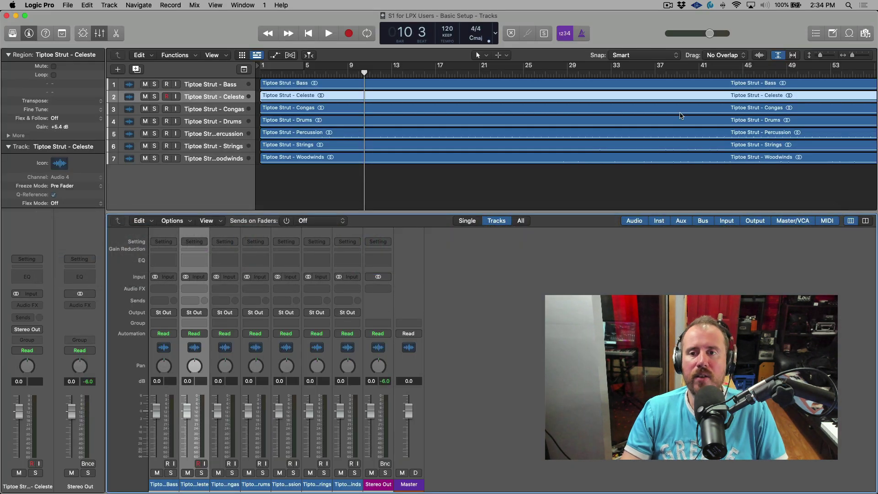
click(849, 33)
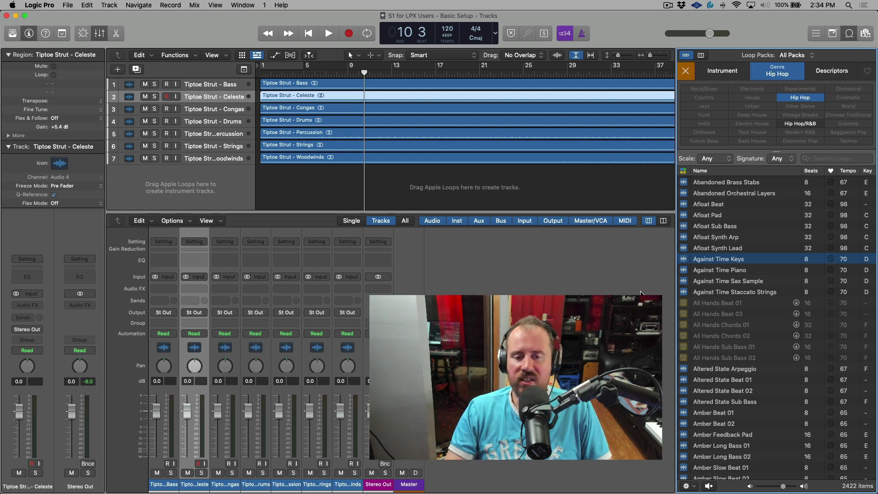
key(super+Tab)
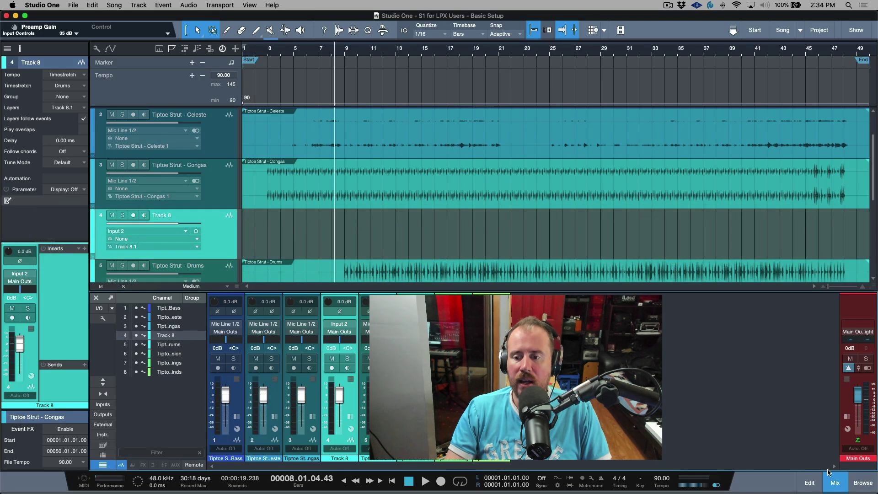
key(super+Tab)
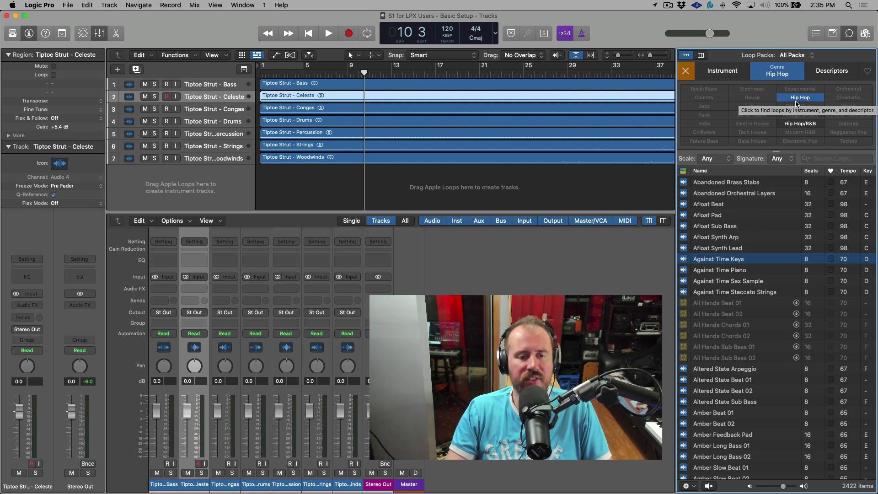
key(super+Tab)
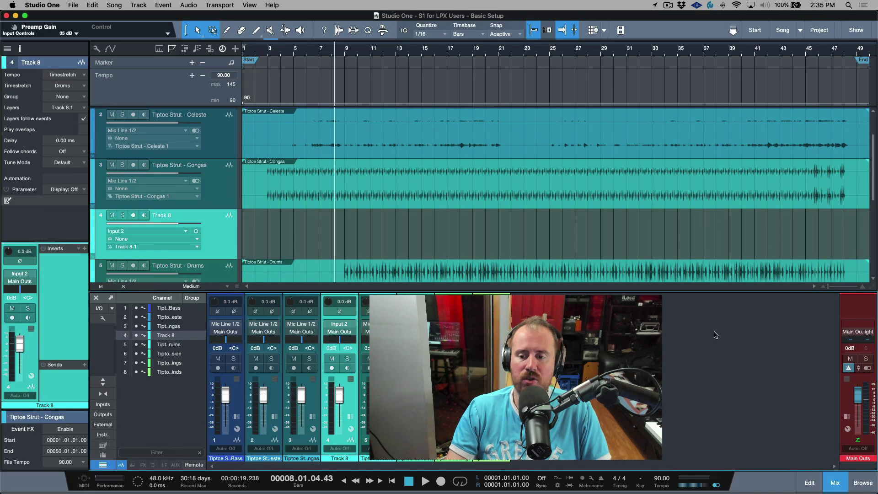
Step: Open the browser's loop library and clear its HipHop and Drums tag filters
click(867, 484)
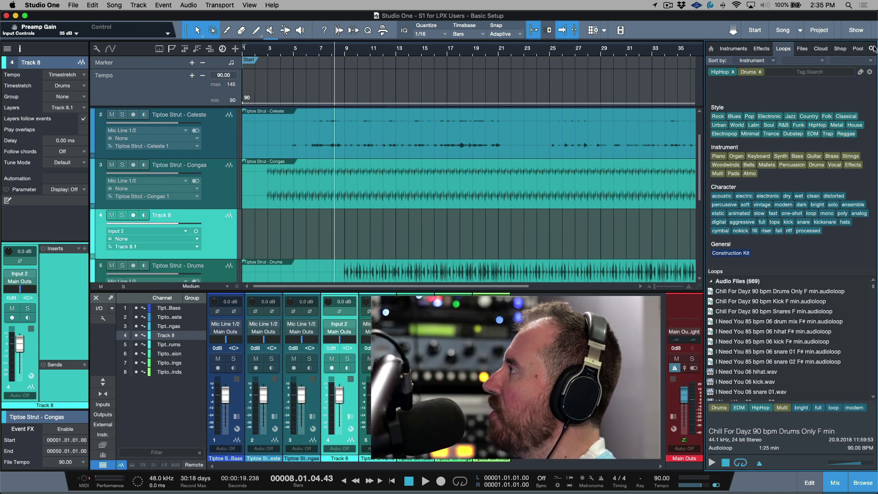
click(873, 48)
click(873, 49)
click(870, 73)
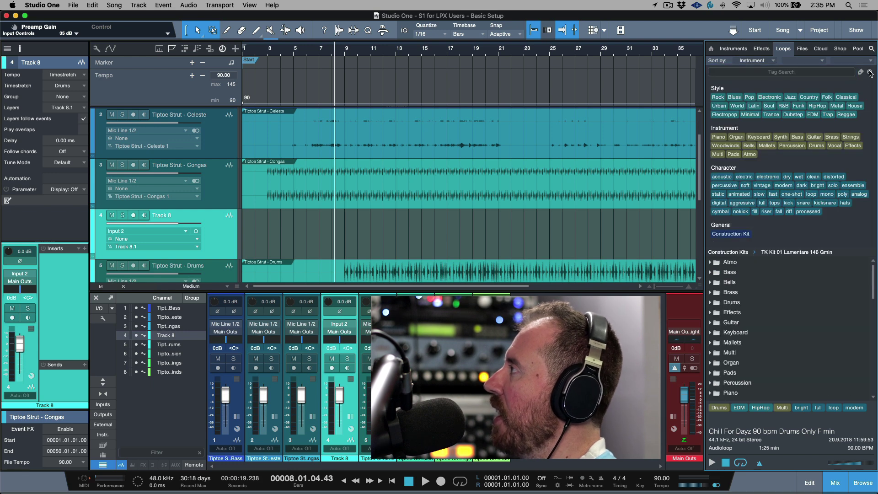
click(861, 72)
click(862, 72)
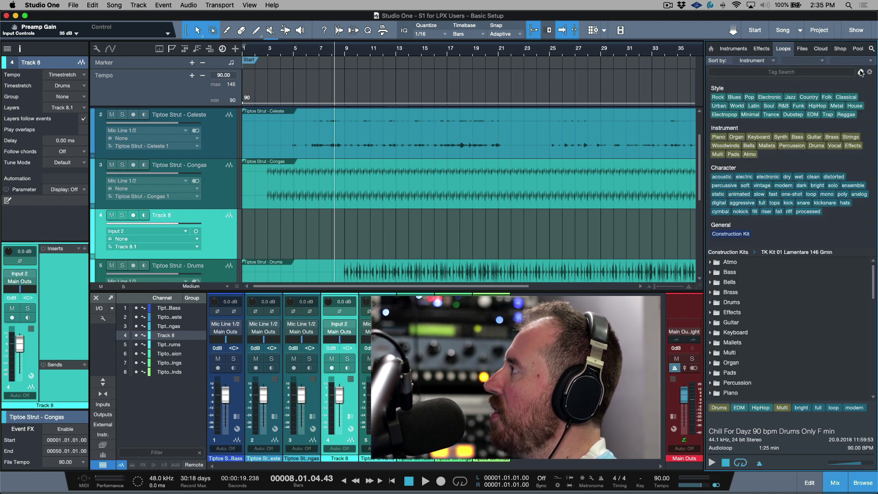
Step: Filter the loops by HipHop style and Drums instrument, and select "I Need You 85 bpm 06 drum mix F# min"
click(817, 107)
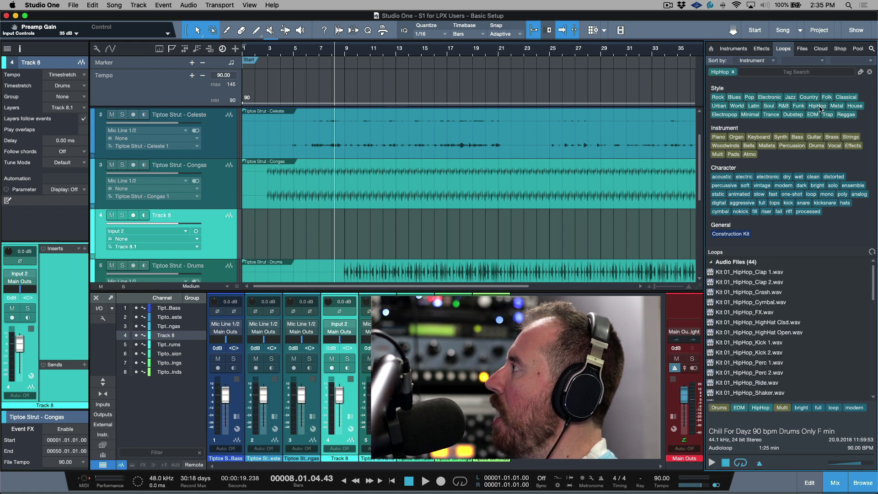
click(817, 146)
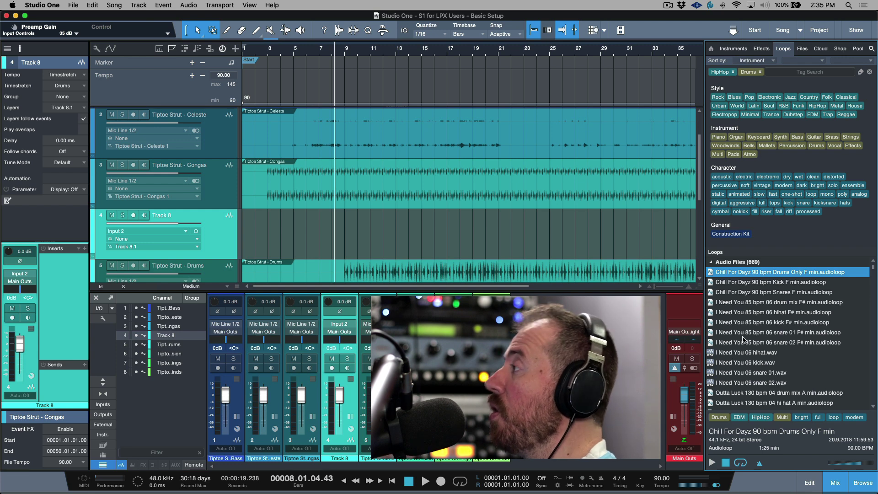
click(750, 282)
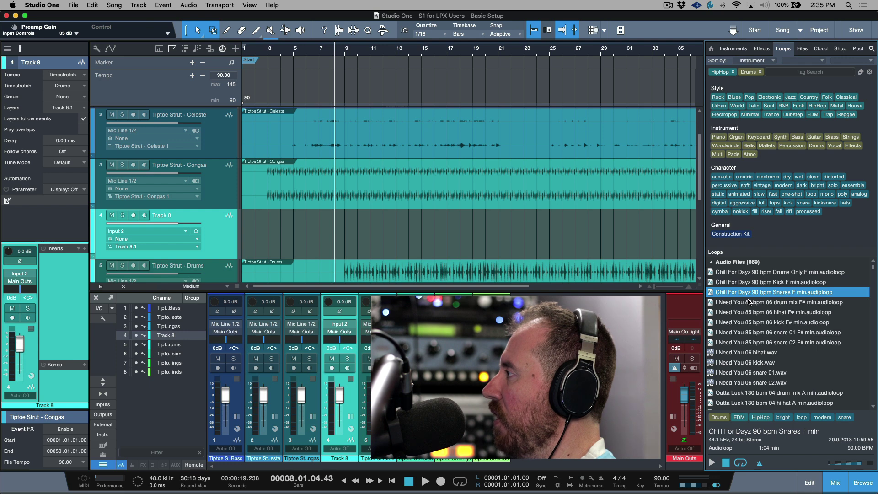
click(749, 302)
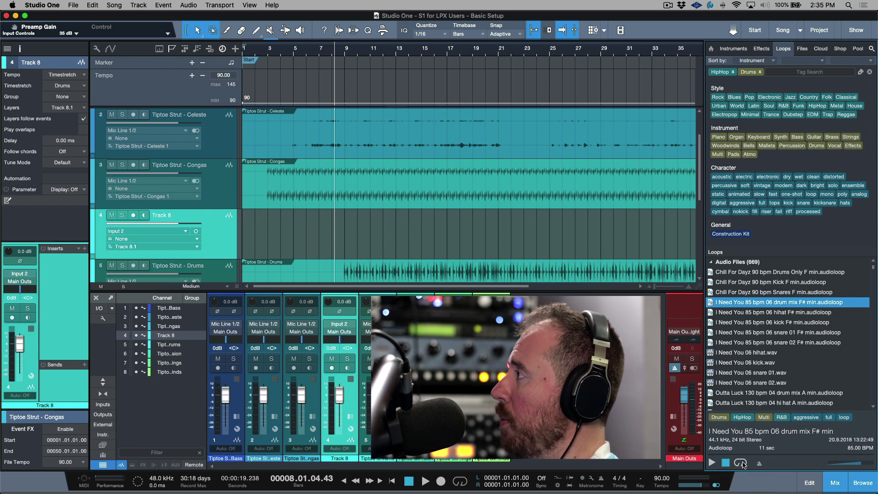
Step: Select all mixer channels and lower their faders together to -5.8 dB
scroll(536, 194, right, 10)
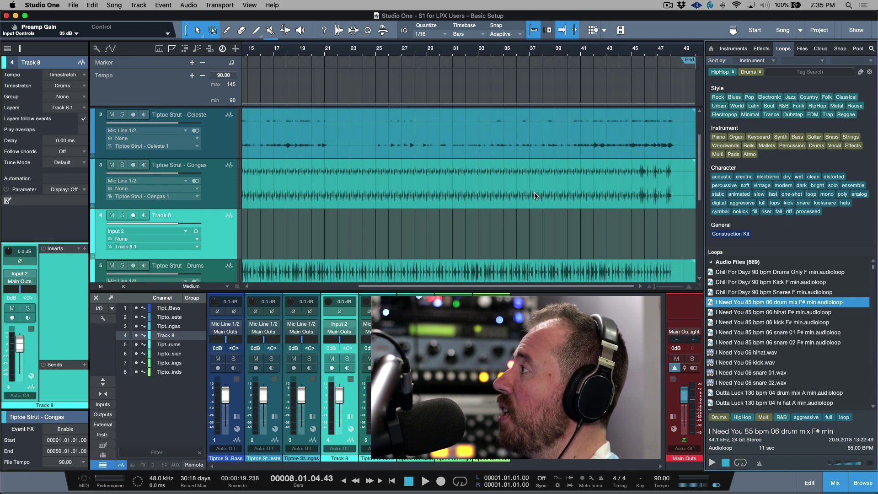
click(498, 402)
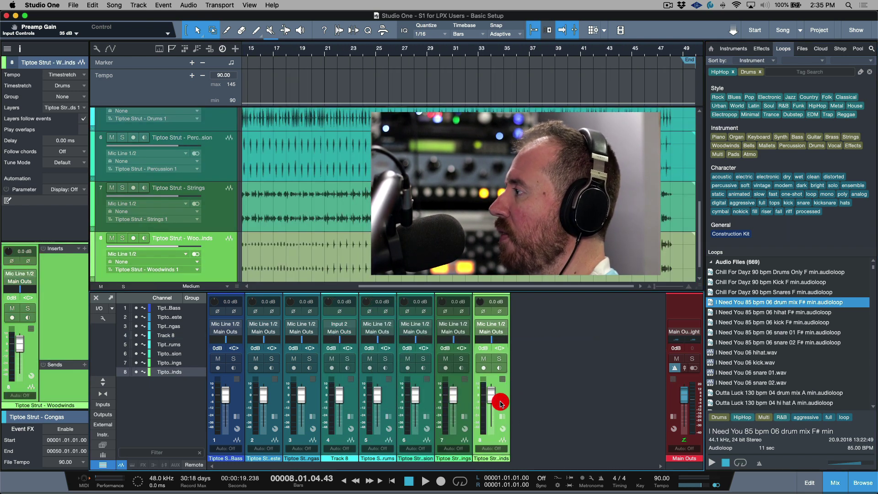
key(ctrl+a)
drag(226, 396, 224, 411)
click(499, 402)
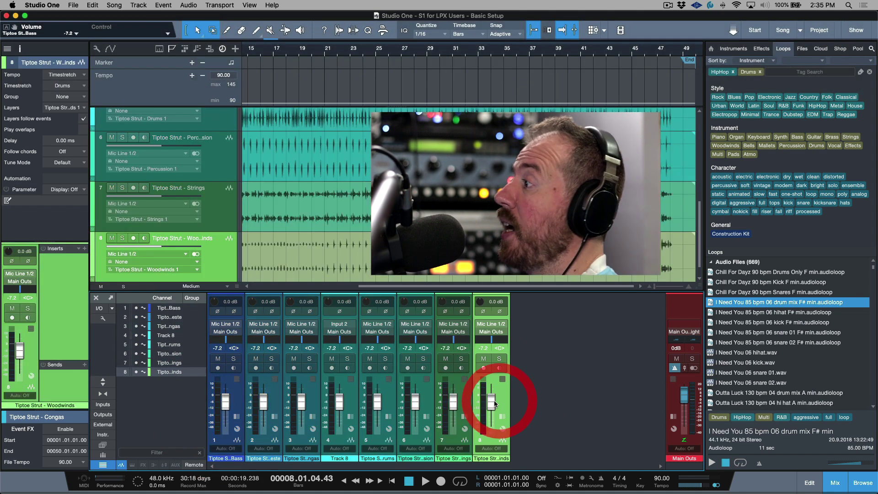
key(ctrl+a)
drag(226, 411, 226, 409)
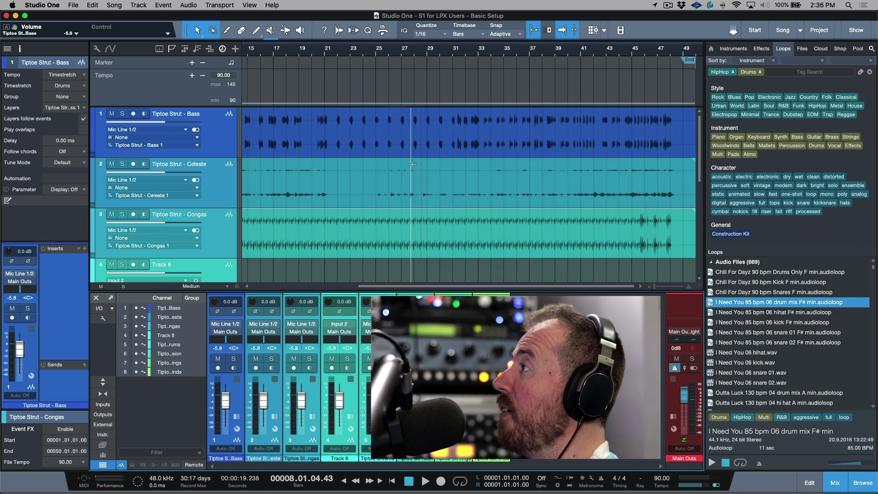
Step: Play the song from about bar 8, select the "Outta Luck 130 bpm 04 drum mix A min" loop, and stop playback
scroll(411, 165, left, 10)
key(space)
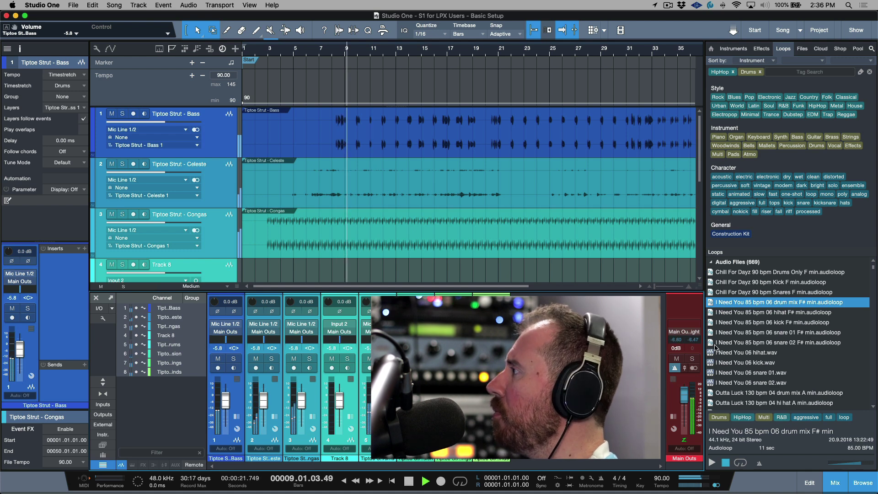
scroll(759, 338, down, 3)
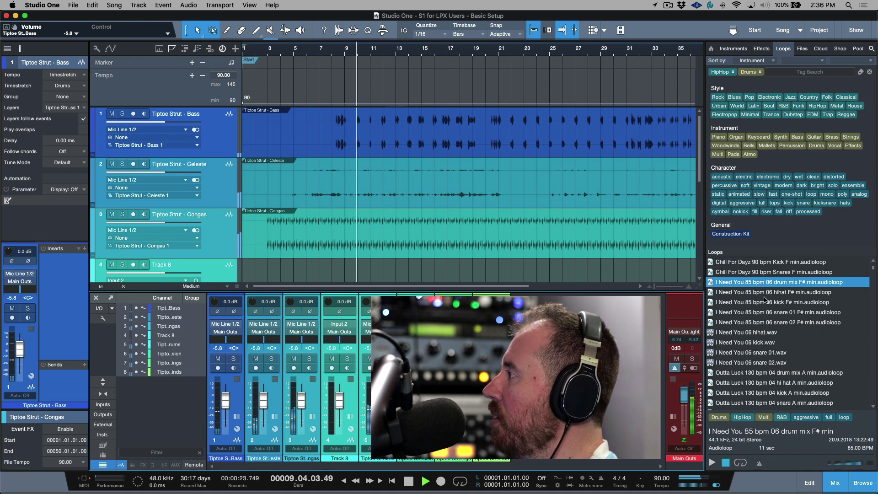
click(765, 361)
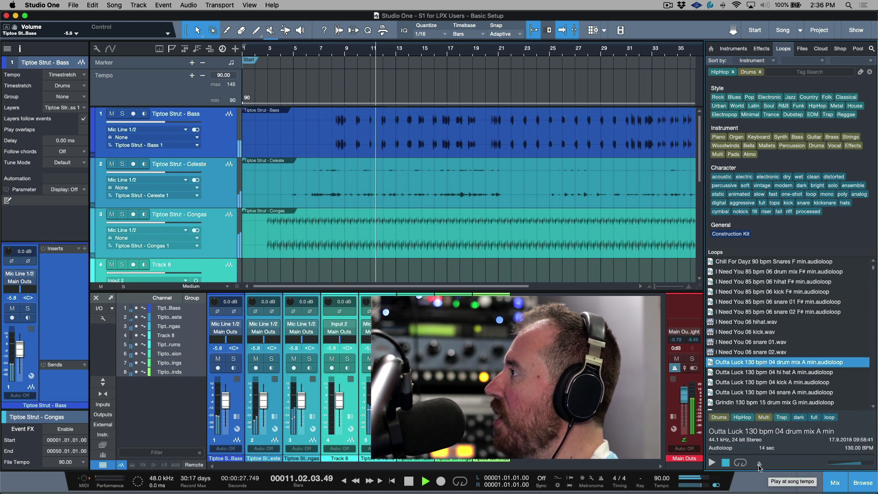
key(space)
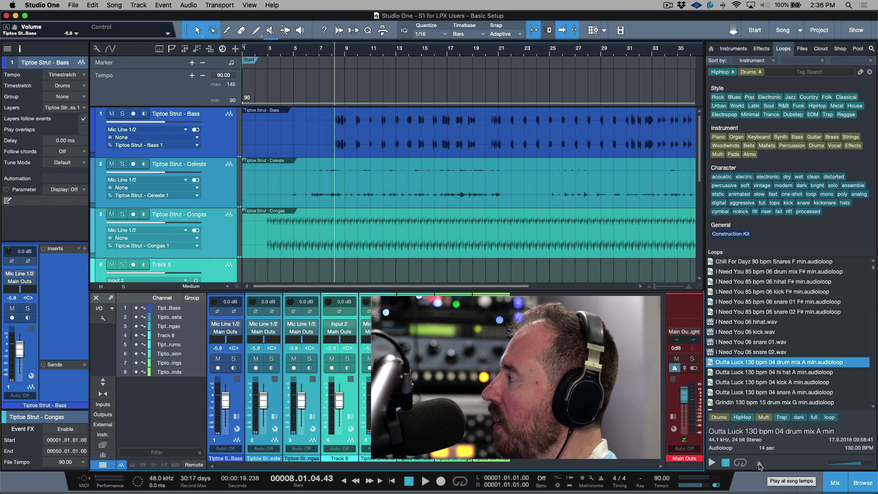
Step: Move the playhead to bar 3 and preview the selected drum mix loop at song tempo along with the song
key(Home)
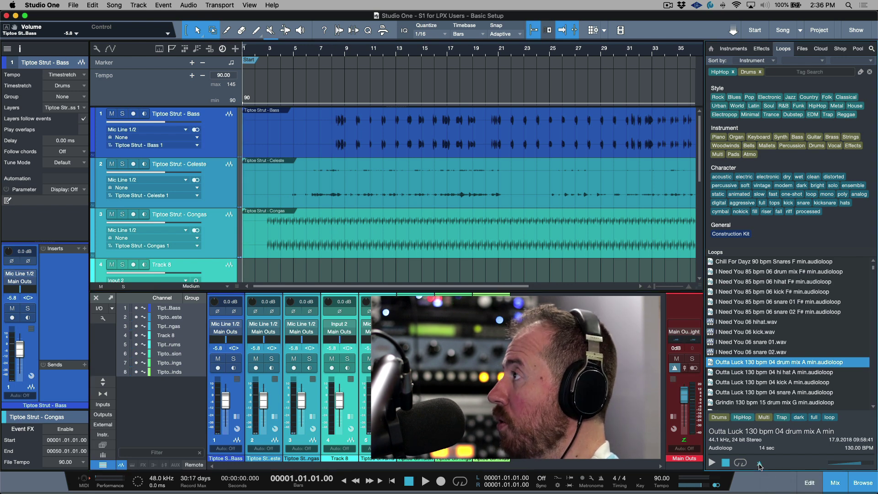
key(KP_Add)
key(KP_Add)
key(KP_Add)
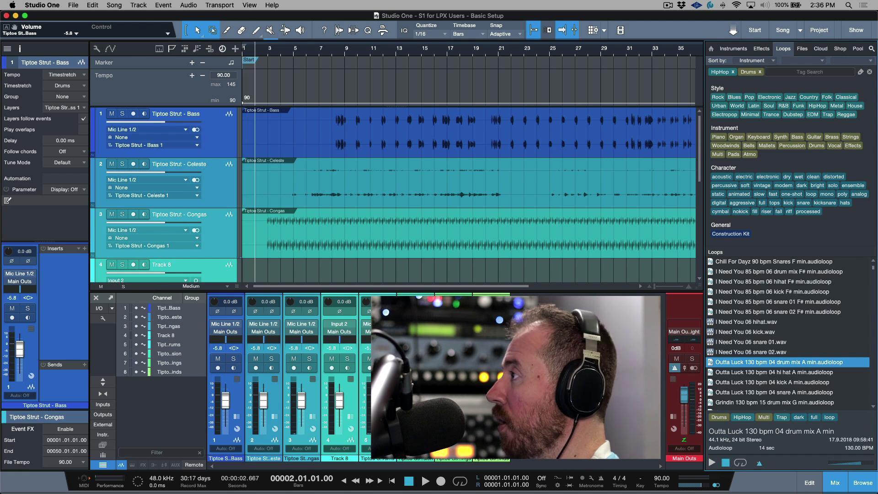
key(KP_Subtract)
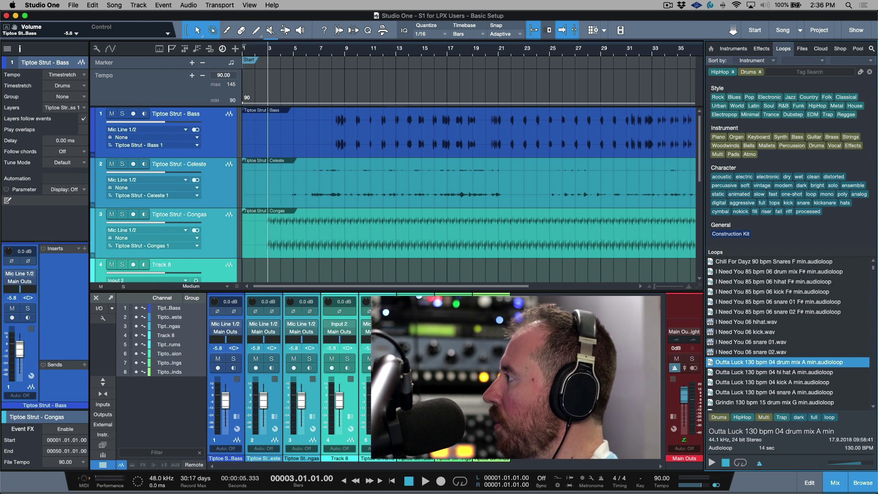
click(760, 463)
click(712, 463)
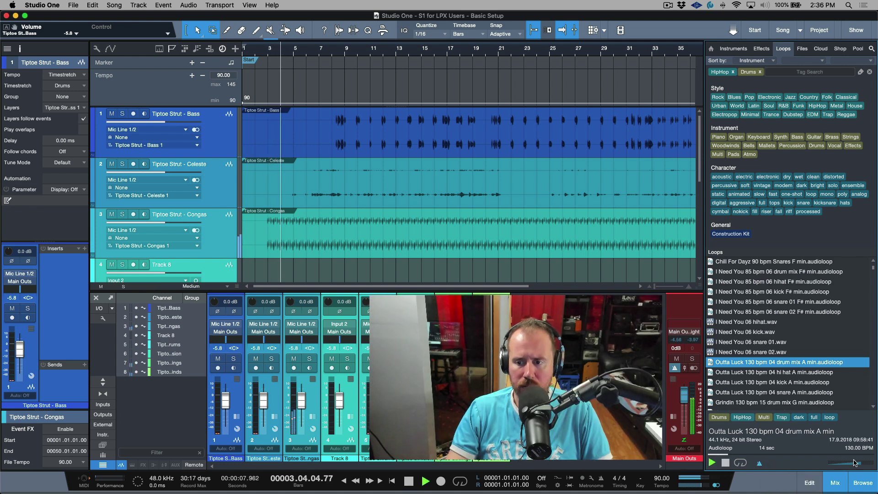
Step: Audition the Outta Luck 04 hi hat, kick and snare loops and "I Need You 85 bpm 06 snare 02" against the song, then stop
click(773, 374)
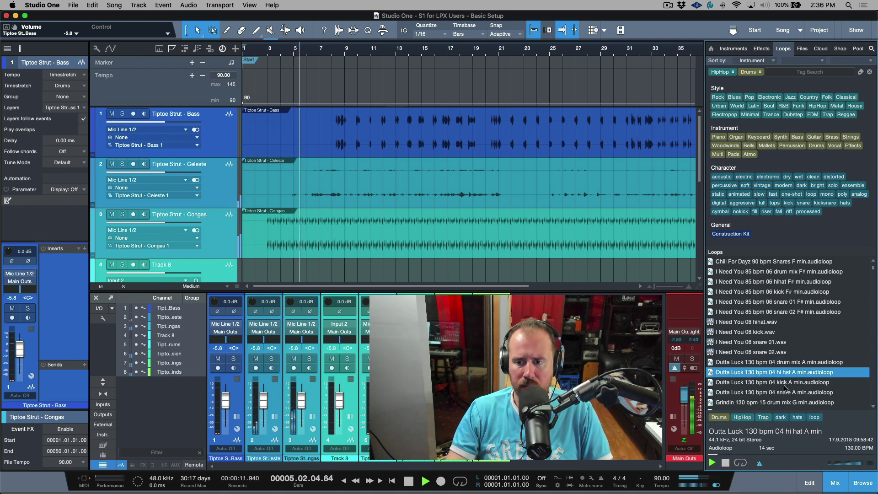
click(784, 384)
click(779, 393)
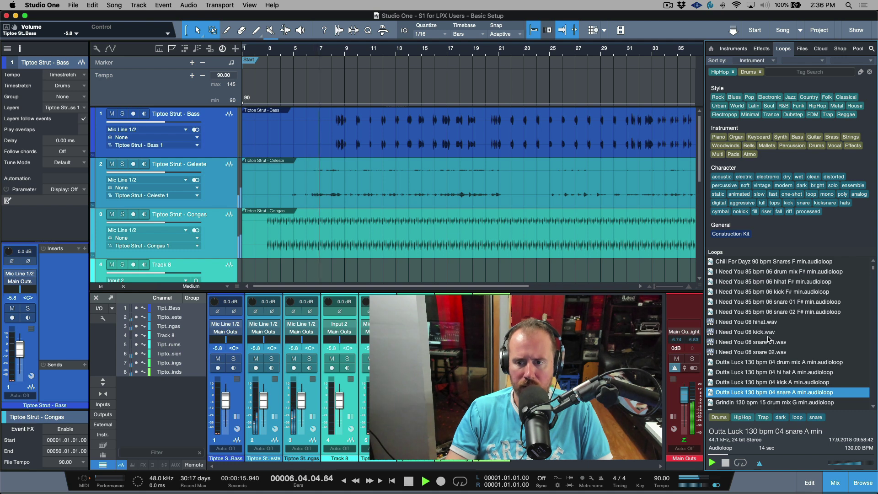
click(771, 313)
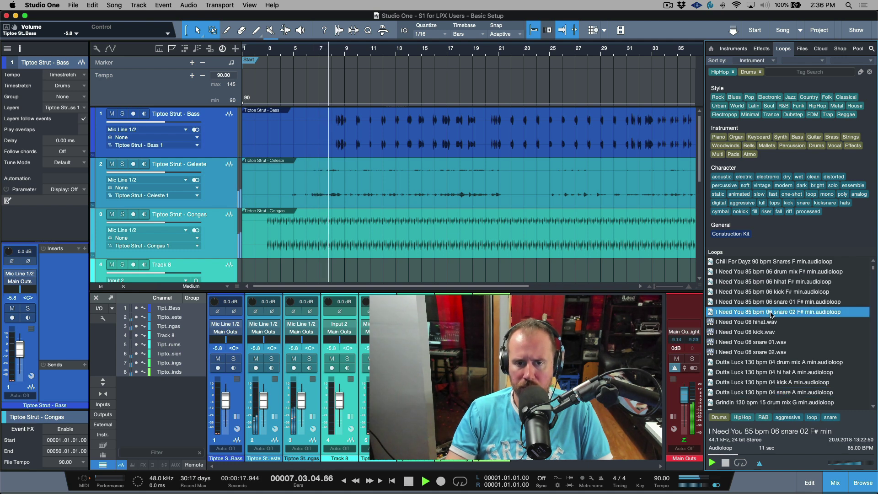
click(744, 464)
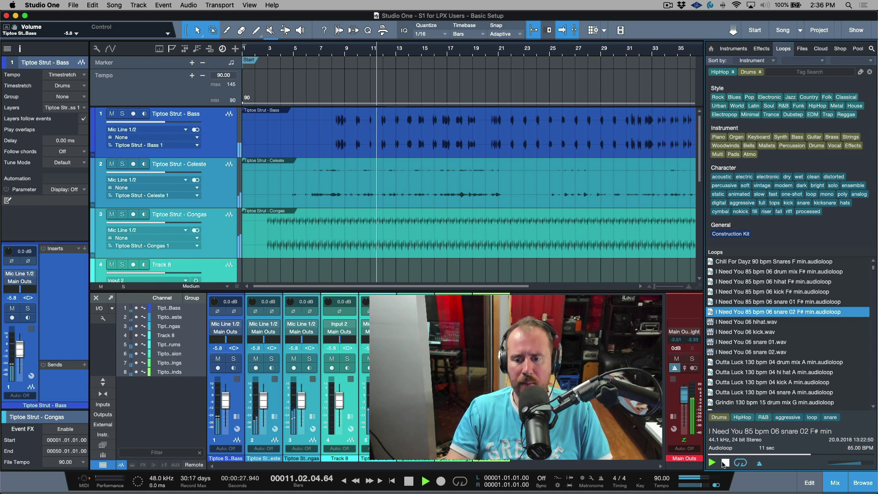
click(725, 463)
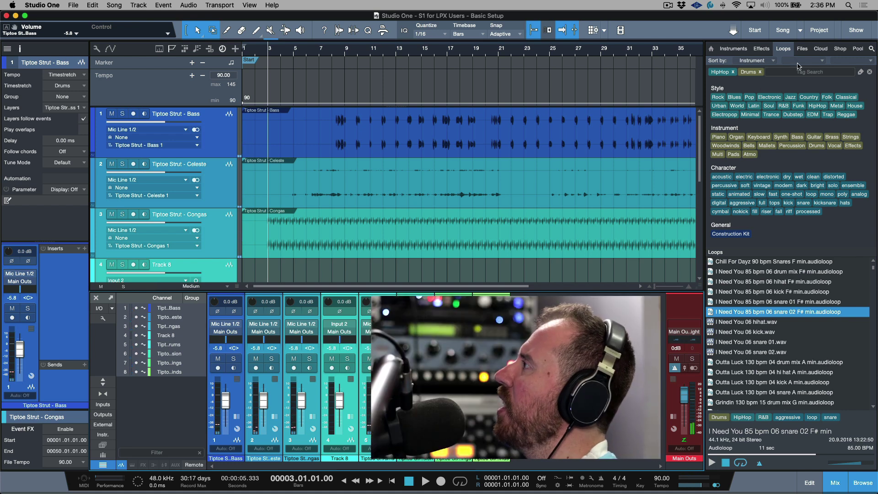
Step: Clear the loop tag filters and hide the tag search to show the loop folders
click(871, 61)
click(839, 15)
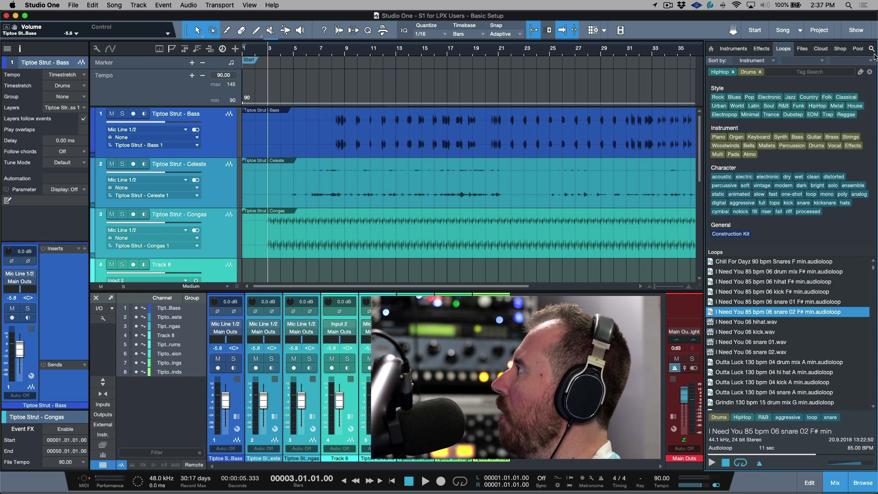
click(871, 72)
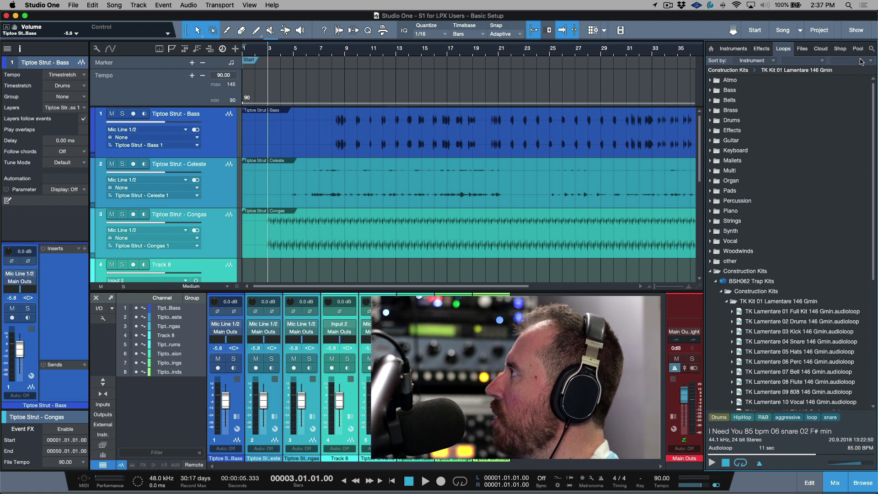
Step: Show the Apple Loops folder 01 Hip Hop in the file browser and select several of its loops, including Abandoned Brass Stabs and Afloat Pad
click(803, 49)
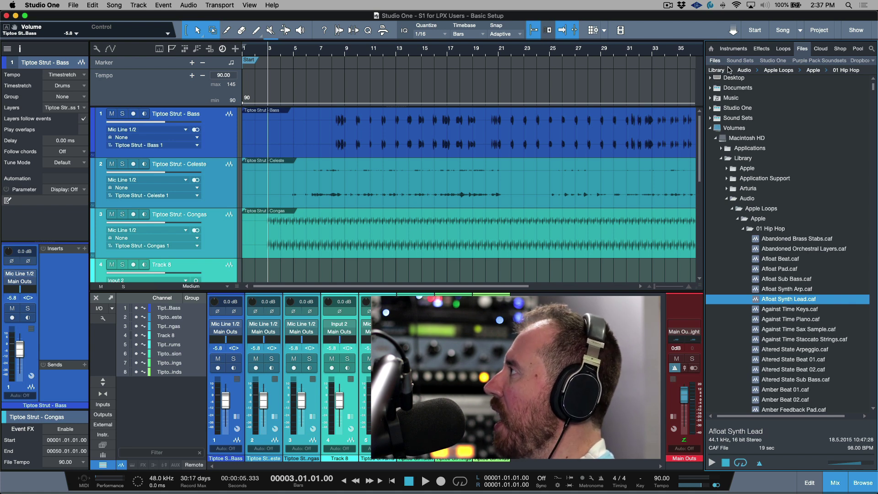
click(723, 159)
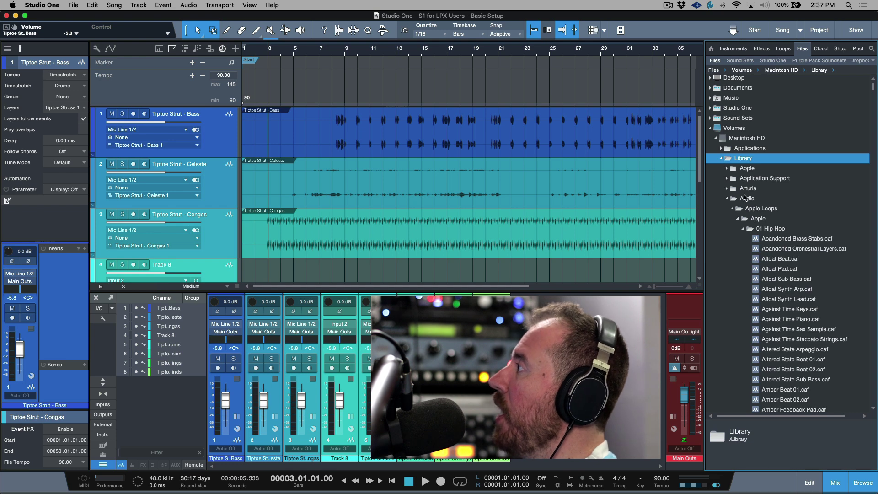
scroll(792, 228, down, 5)
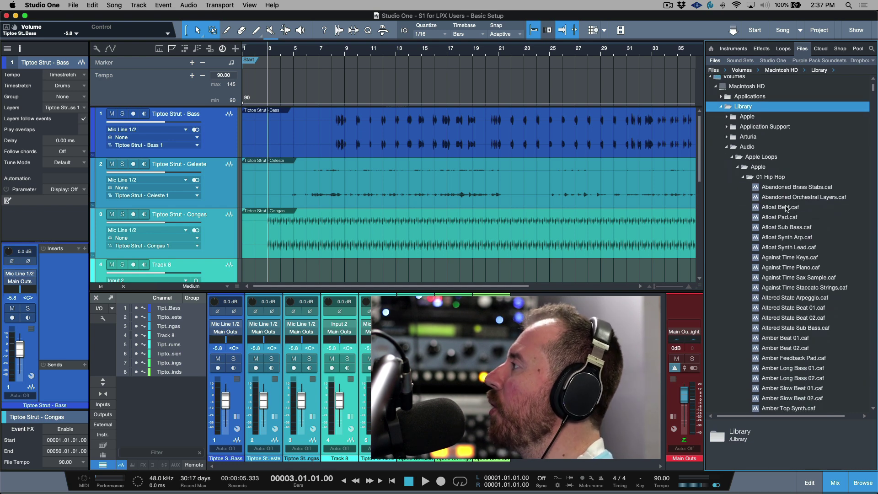
click(776, 188)
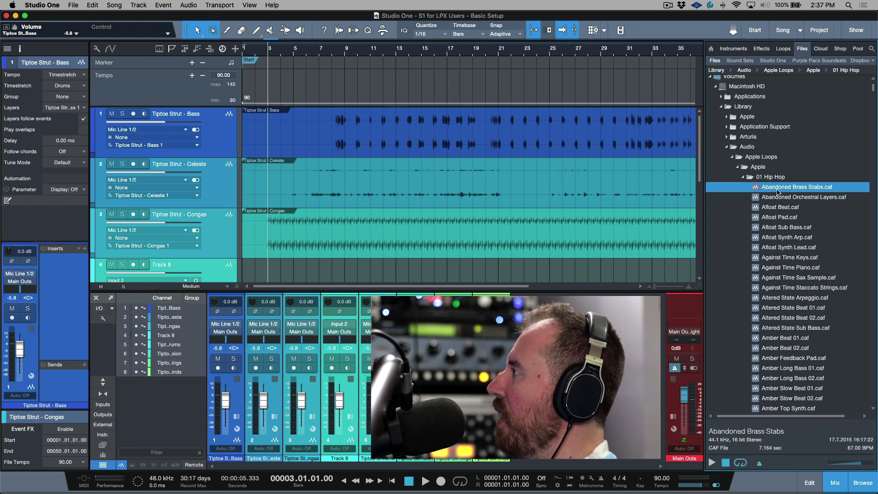
click(777, 217)
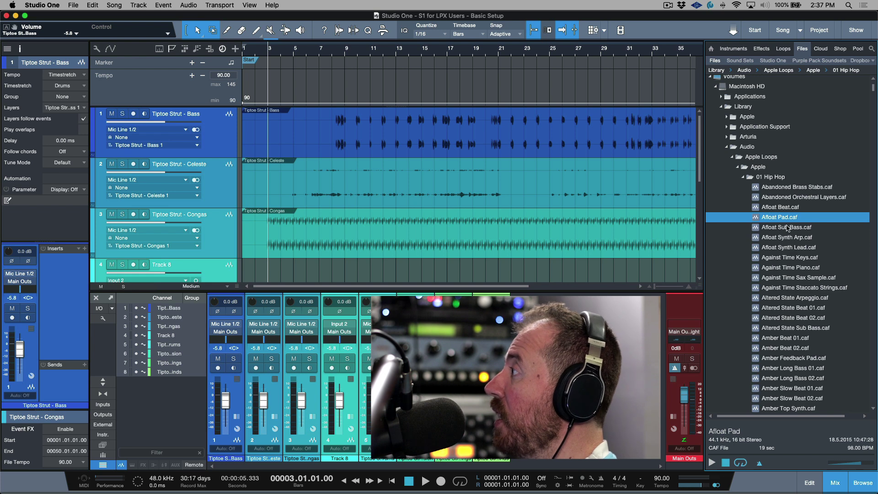
click(787, 228)
Step: Preview the Apple loop Abandoned Brass Stabs.caf and stop it
click(794, 191)
click(800, 196)
click(795, 192)
click(712, 463)
click(724, 463)
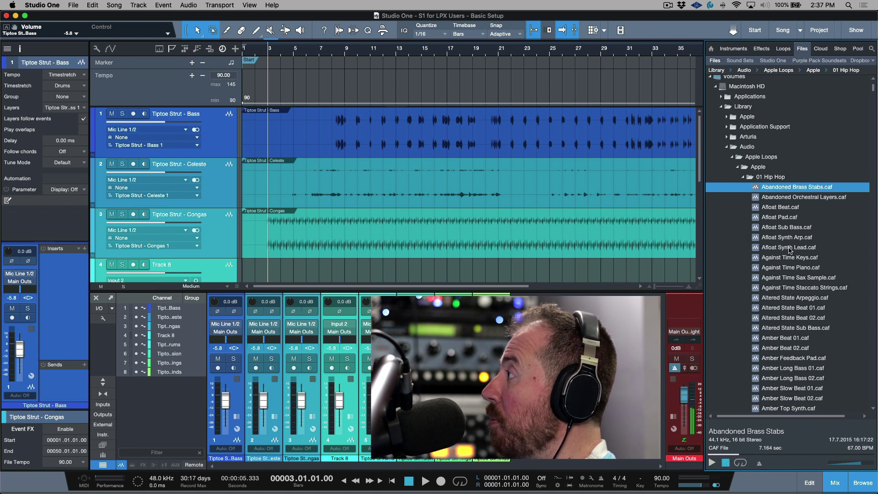
Step: Replay Abandoned Brass Stabs.caf, audition Abandoned Orchestral Layers.caf and Afloat Beat.caf, and stop the preview
click(712, 463)
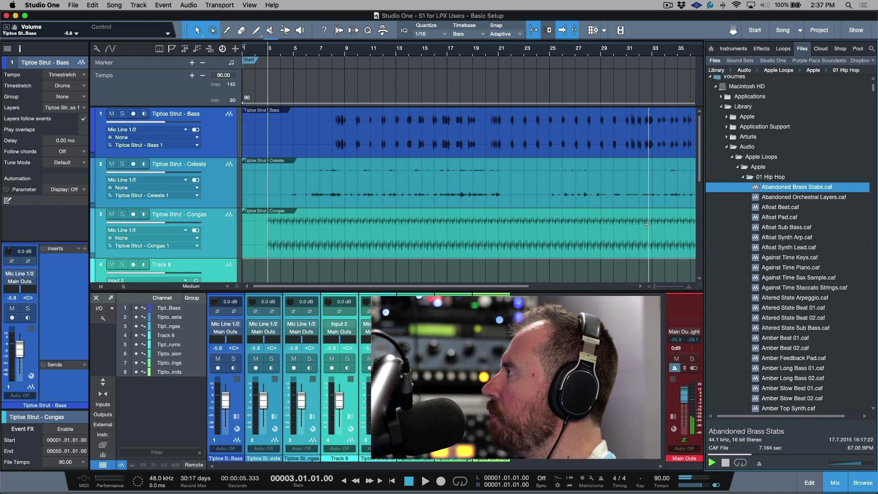
click(792, 197)
click(786, 207)
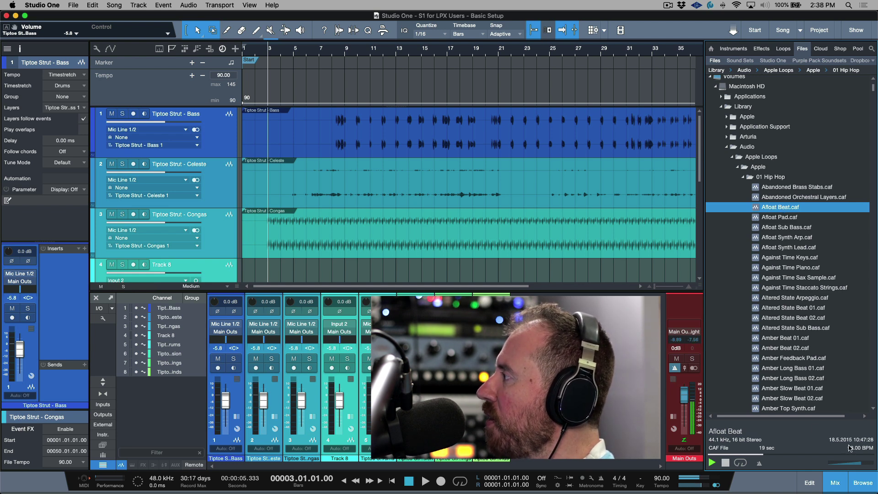
click(725, 463)
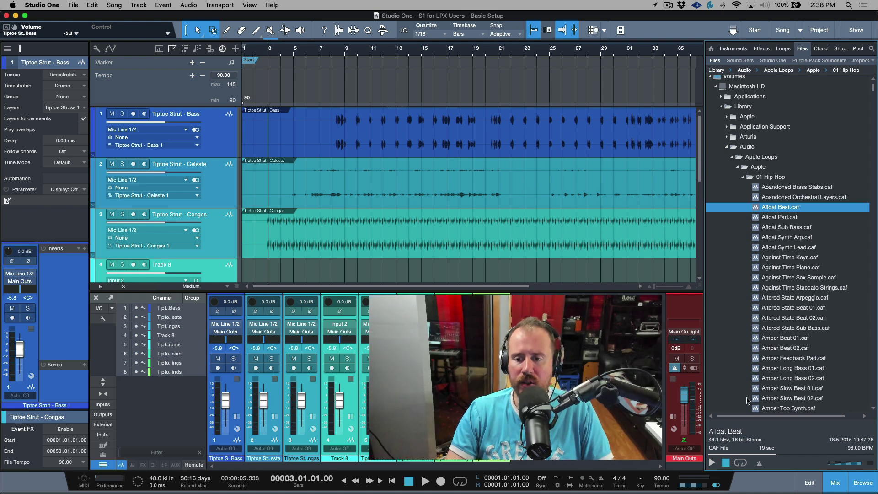
Step: Preview Afloat Beat.caf at the song's tempo in sync with the song, and place it on a new track at bar 3
click(759, 464)
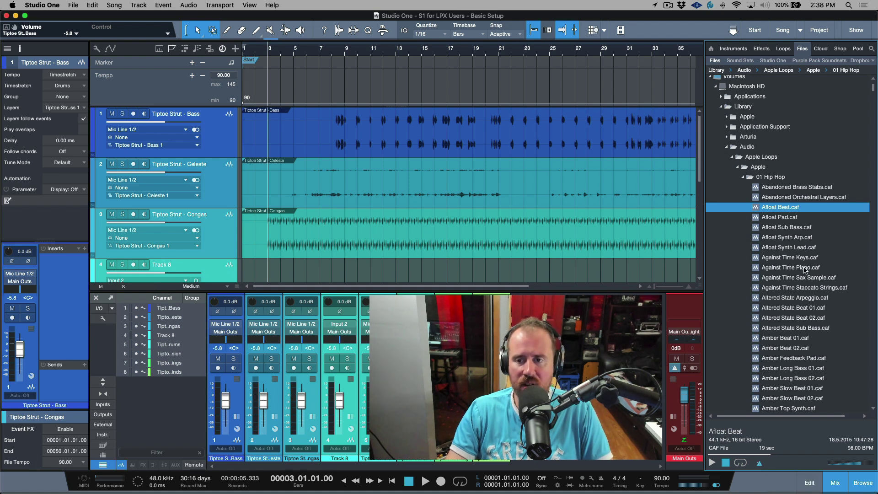
click(712, 463)
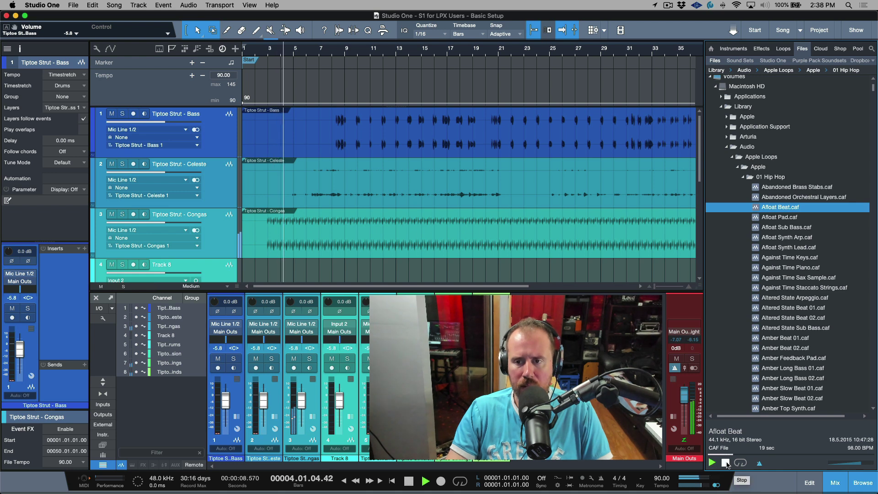
click(725, 464)
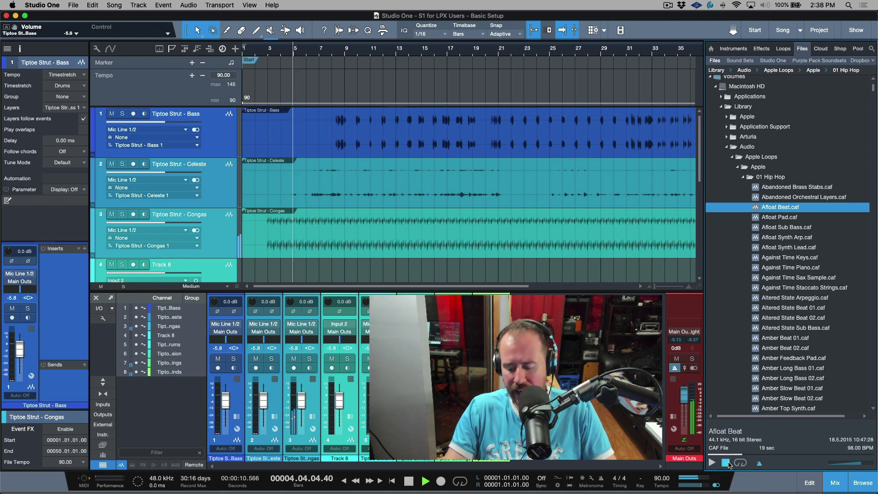
key(space)
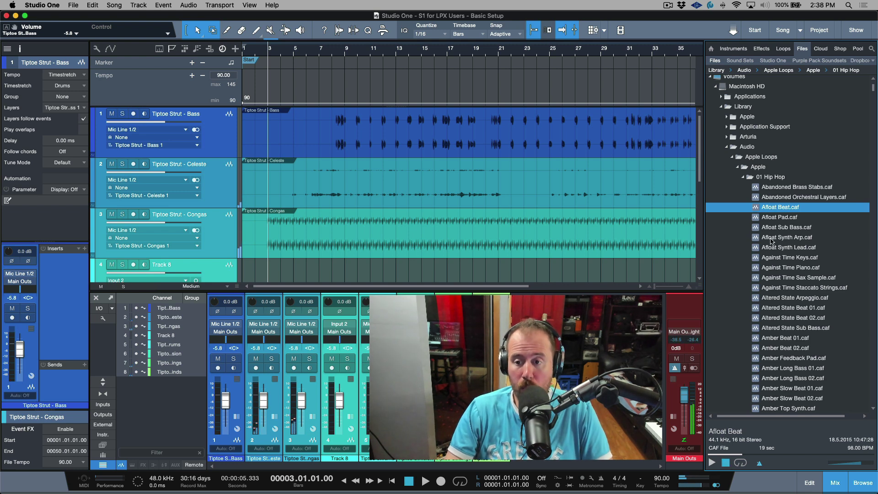
drag(757, 208, 287, 210)
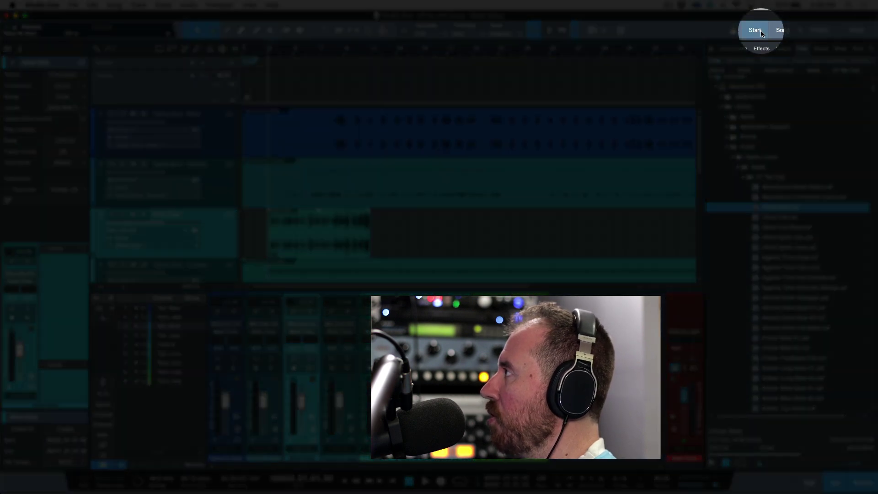
Step: Examine the New Song settings from the start page, including stretching audio files to song tempo, then cancel and return to the song
click(760, 32)
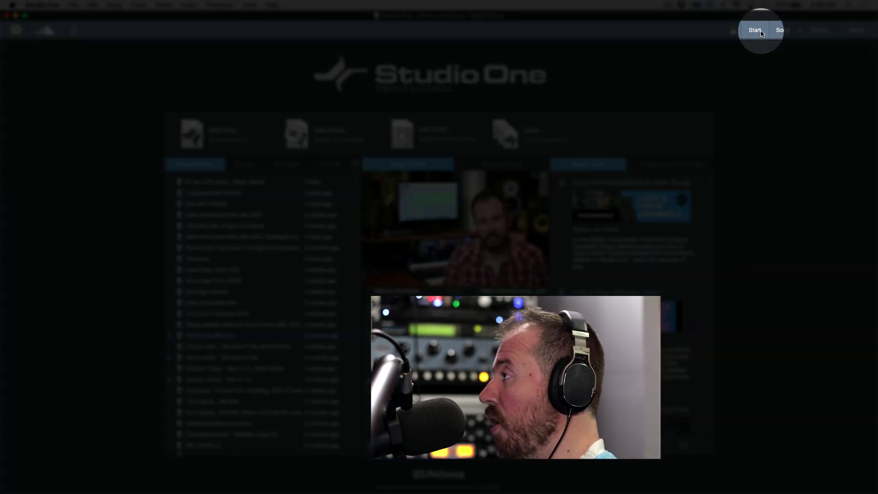
click(212, 130)
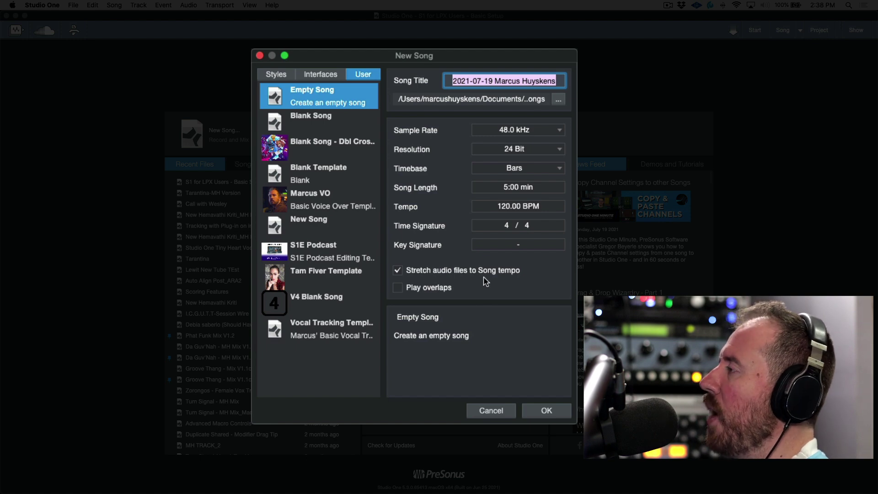
click(491, 410)
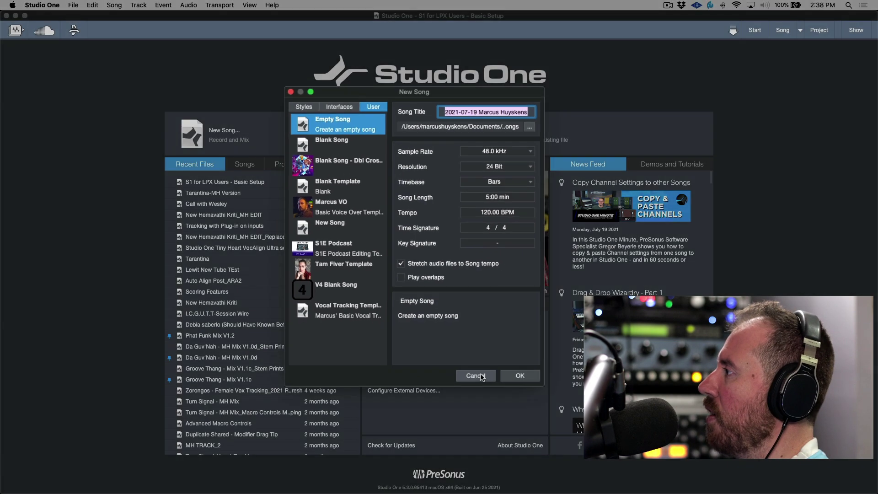
click(782, 31)
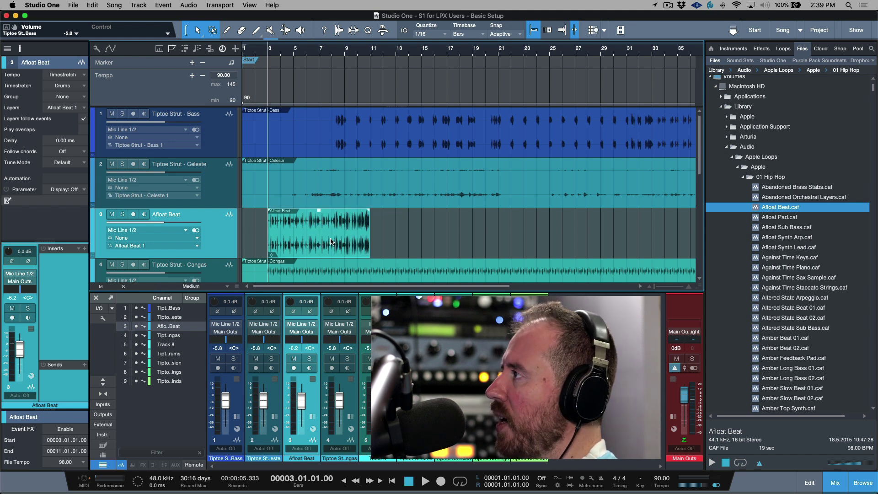
Step: Play the song from bar 3 with the Afloat Beat track briefly soloed, and lower the clip's gain on the timeline
key(f)
key(space)
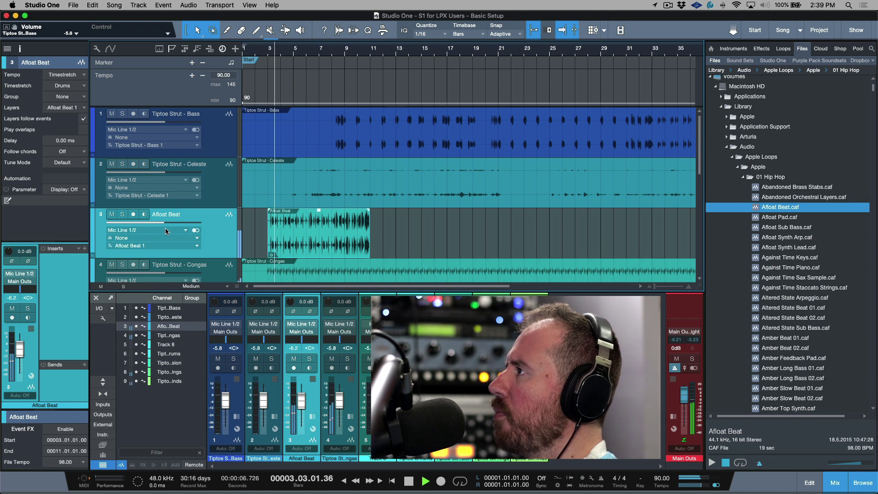
click(123, 214)
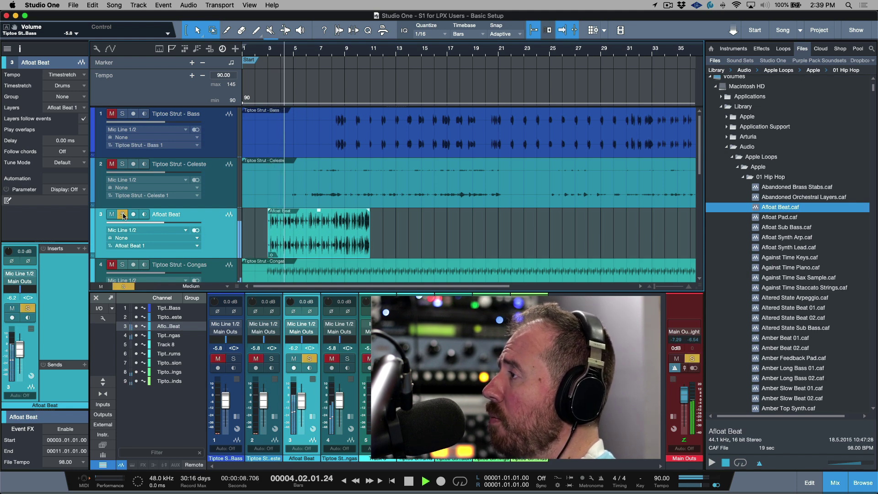
click(122, 214)
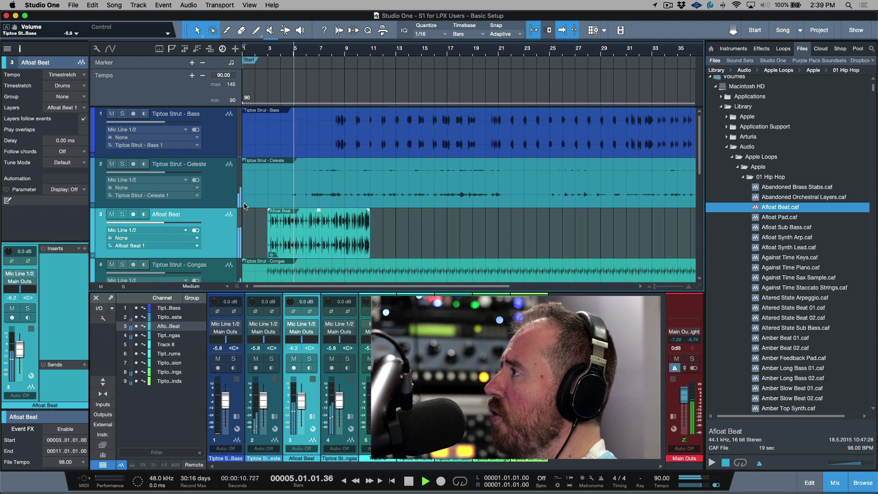
key(space)
mouse_move(319, 211)
mouse_down()
mouse_move(325, 235)
mouse_move(322, 224)
mouse_up()
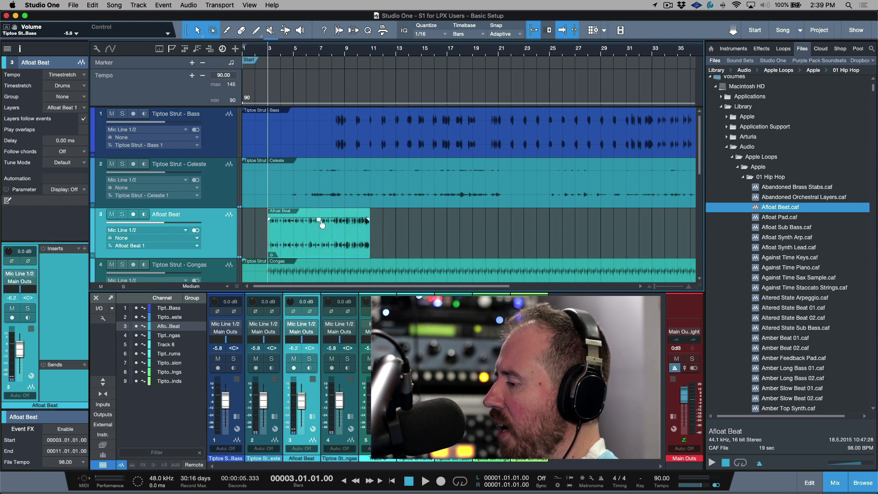
Step: Switch to Logic Pro to enlarge the Tiptoe Strut - Congas track's height for comparison, and return to Studio One
key(super+Tab)
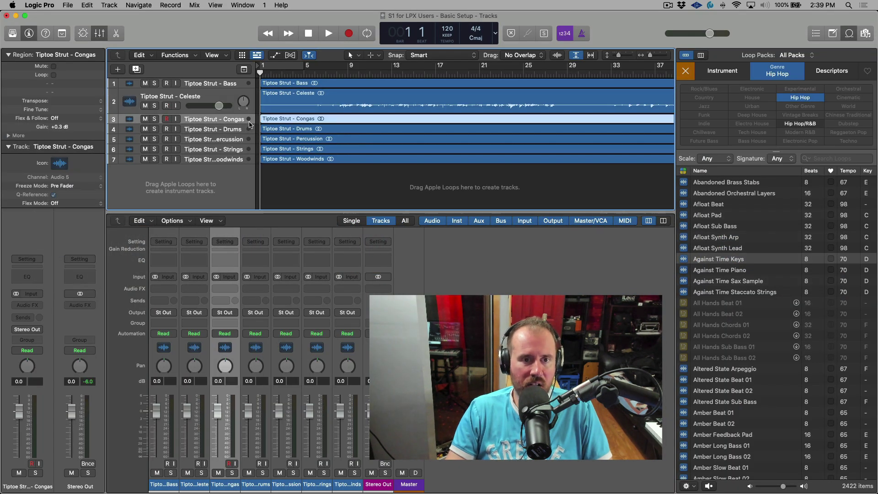
drag(249, 123, 249, 137)
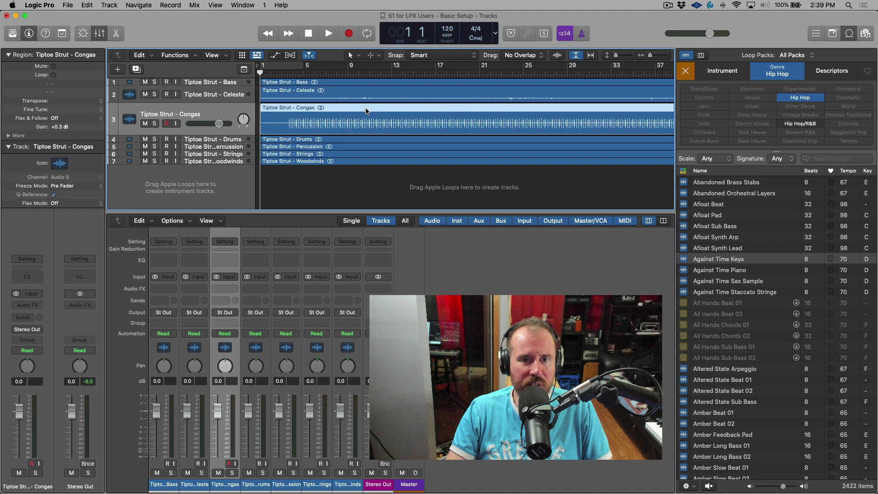
click(576, 55)
key(super+Tab)
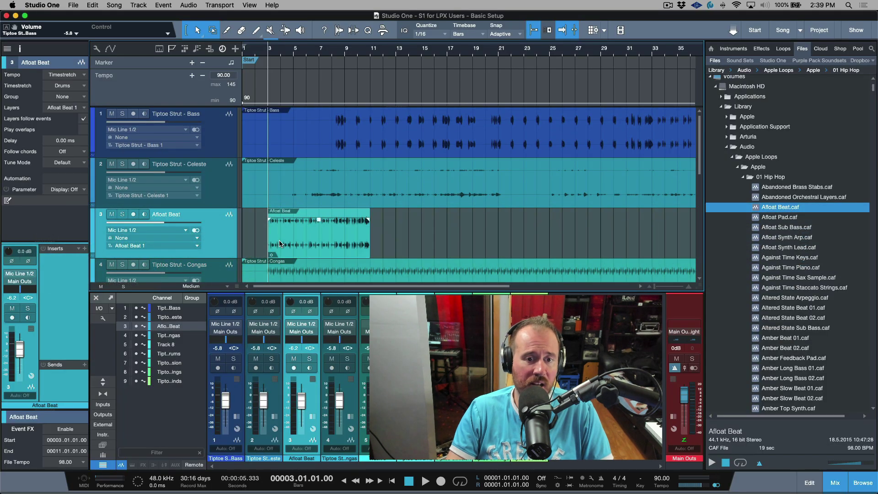
Step: Set the Afloat Beat clip's gain to -6.2 dB and expand the event inspector to compare its gain and fade parameters with the Bass clip's
drag(320, 222, 324, 221)
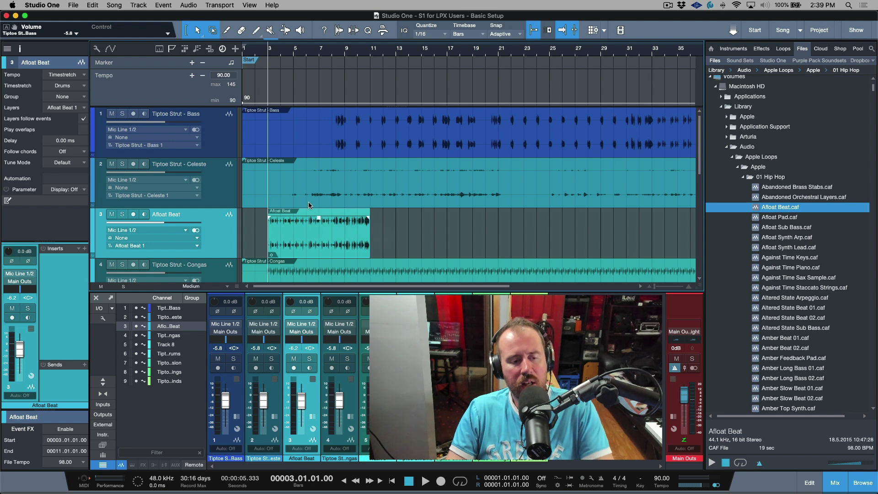
drag(50, 410, 51, 337)
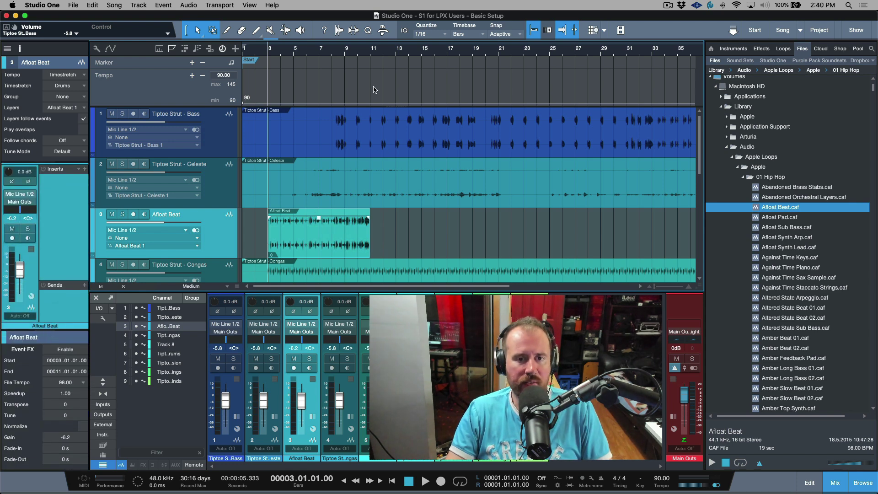
click(409, 148)
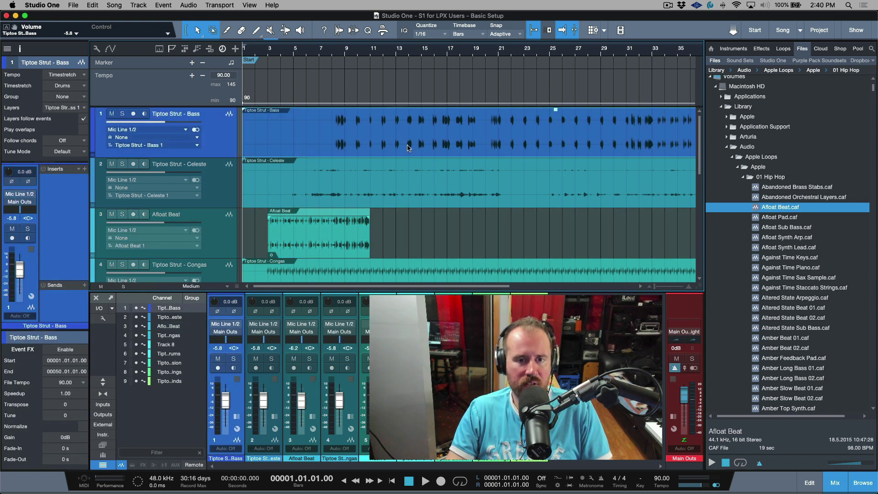
click(339, 245)
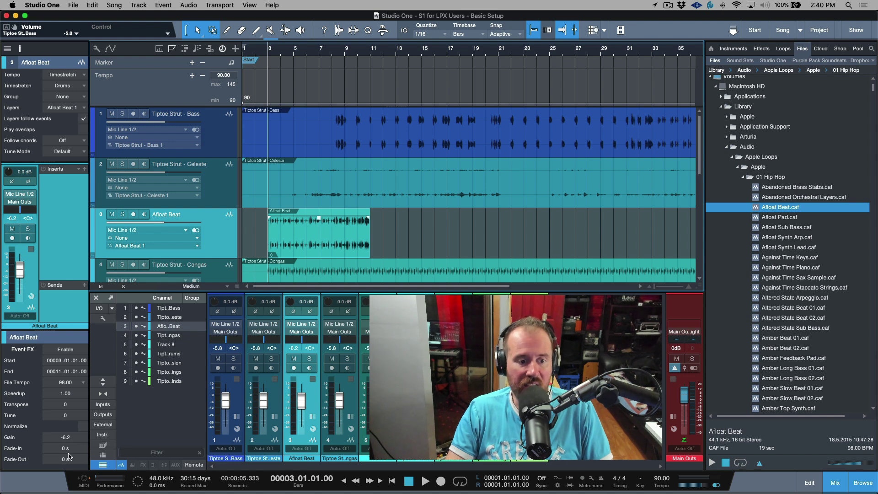
drag(270, 218, 218, 218)
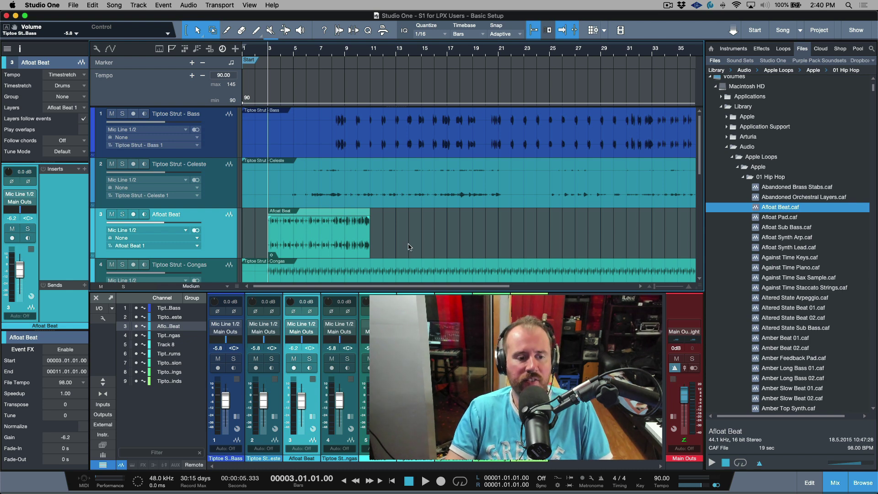
Step: Hide the browser and duplicate the Afloat Beat clip four times back to back along its track
click(359, 250)
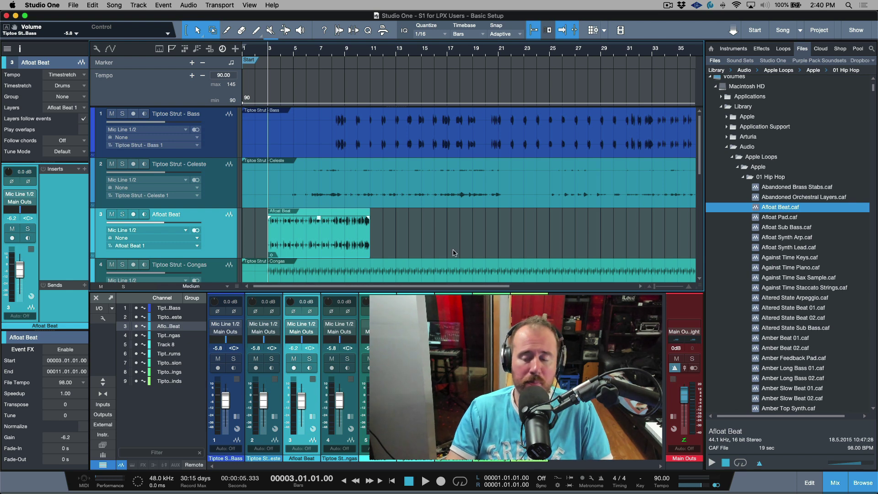
click(858, 482)
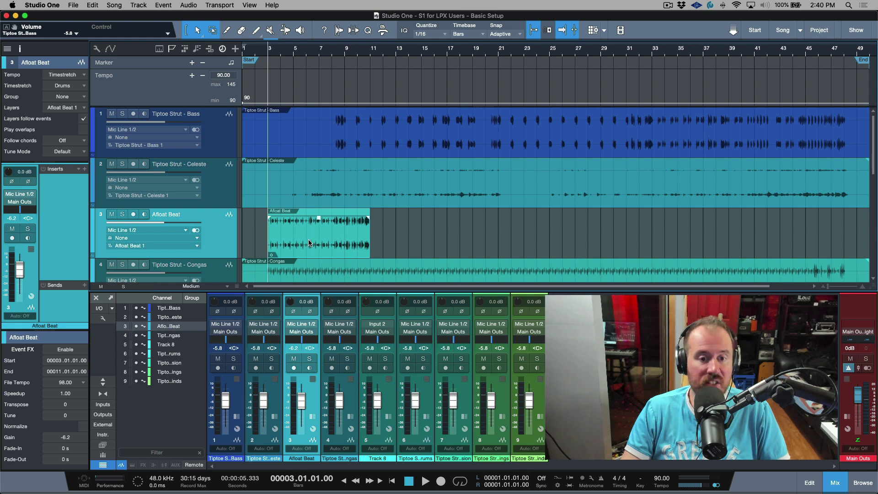
key(d)
key(d)
key(d)
key(d)
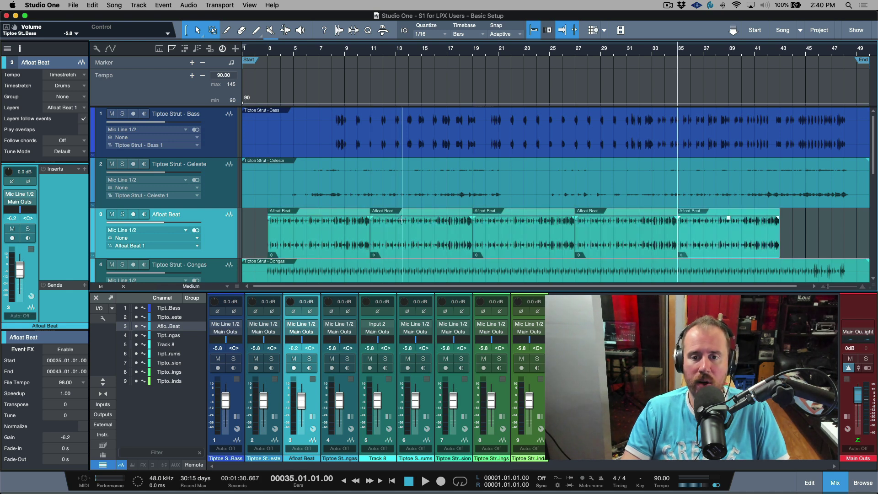
Step: Play the song from bar 3 to hear the Afloat Beat loop with the other tracks, and stop playback
click(302, 226)
key(space)
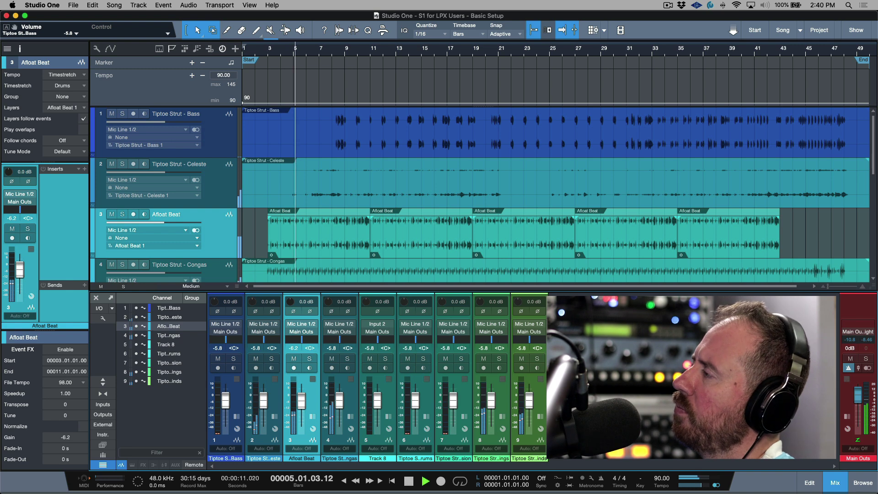
key(space)
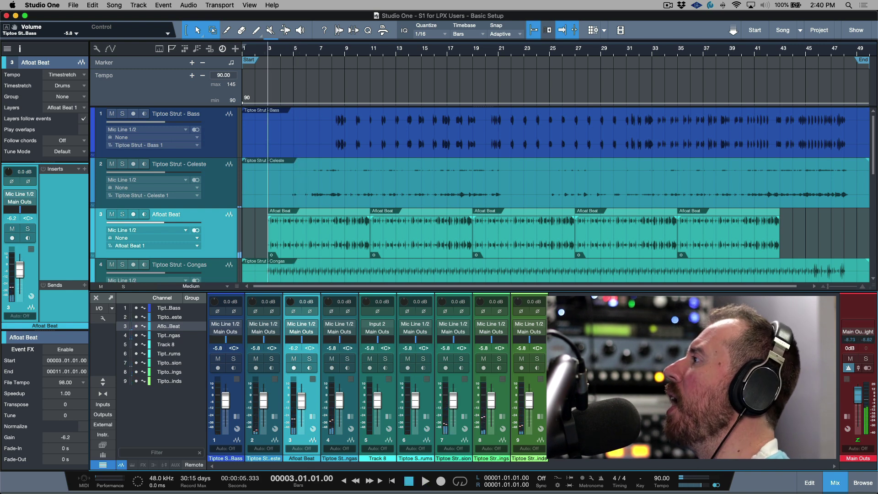
Step: Select the Tiptoe Strut - Bass clip, toggle the inspector, console and browser on and off, and hide all three
click(584, 153)
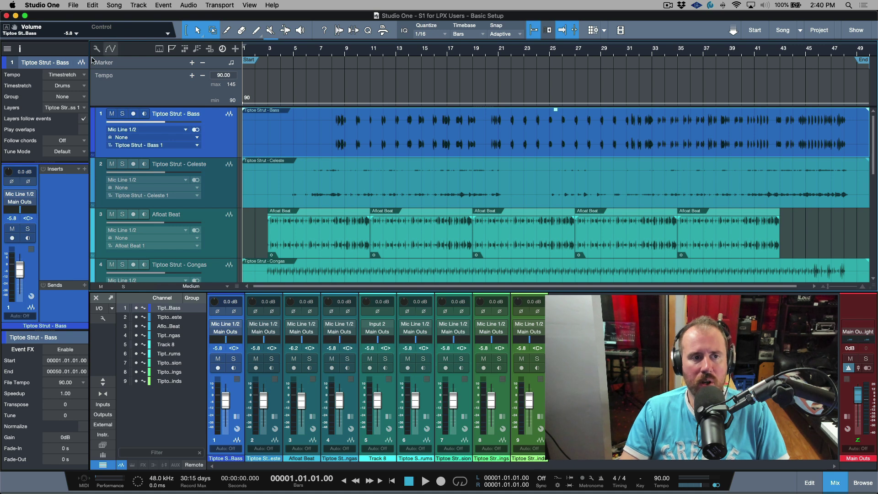
click(19, 49)
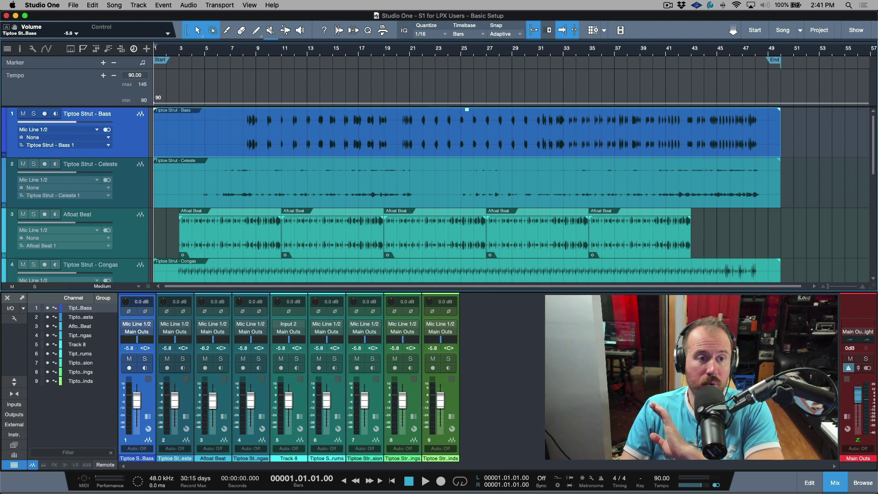
click(20, 49)
click(20, 49)
click(835, 483)
click(835, 482)
click(863, 484)
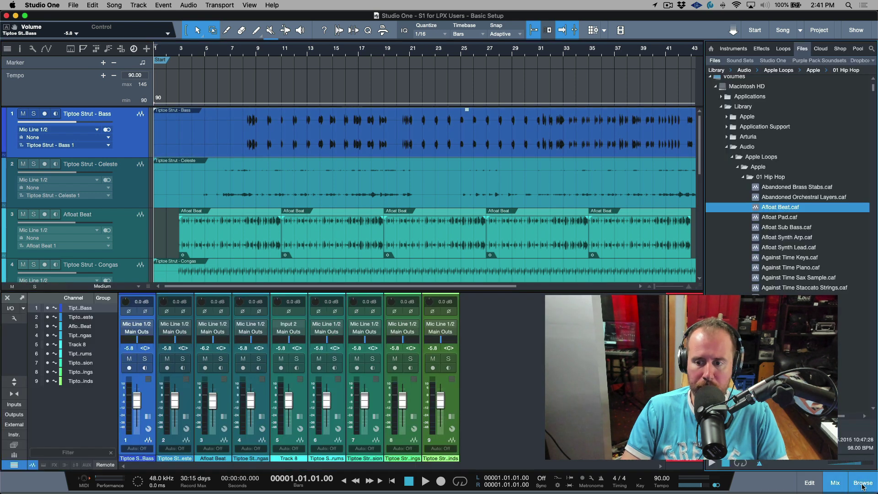
key(F3)
click(868, 483)
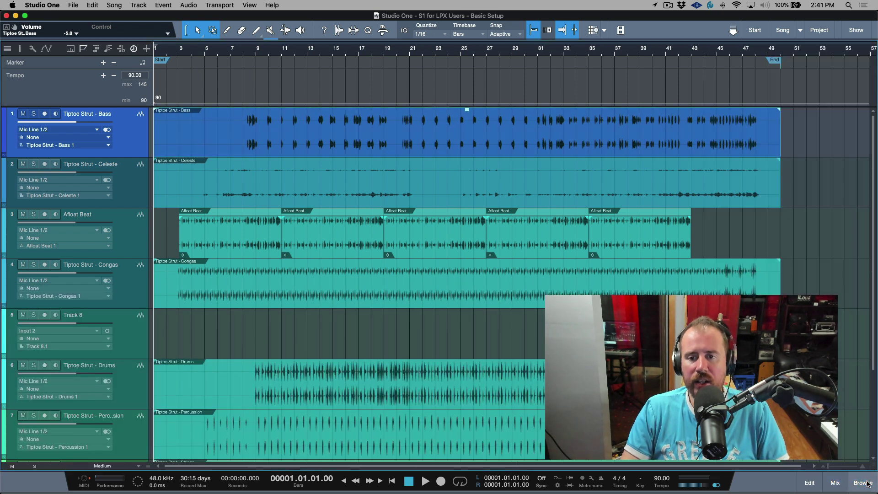
Step: Open the Tiptoe Strut - Congas clip in the audio editor and enlarge the editor's height
double_click(557, 294)
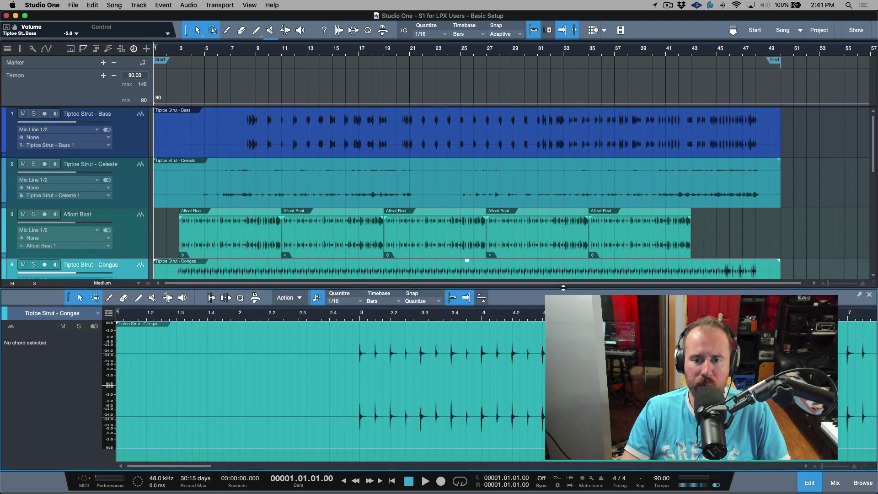
drag(564, 287, 546, 218)
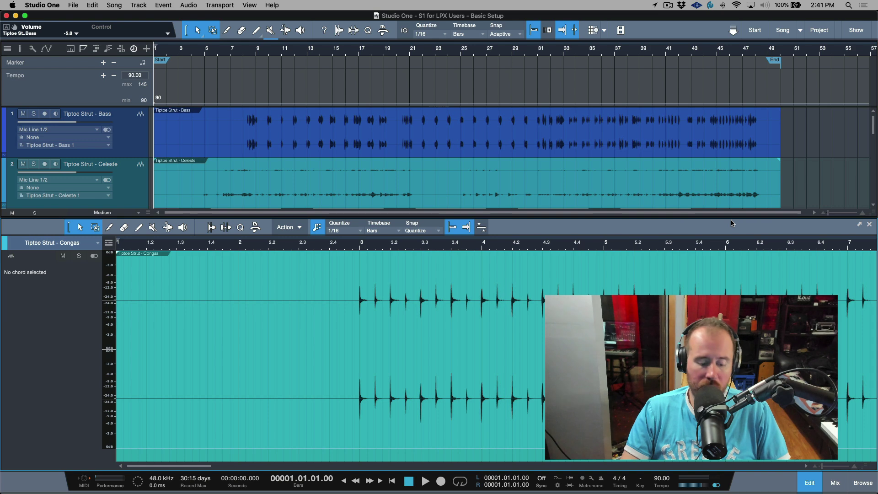
Step: Show the console in place of the editor, detach it into a floating window and move that window slightly down
key(F3)
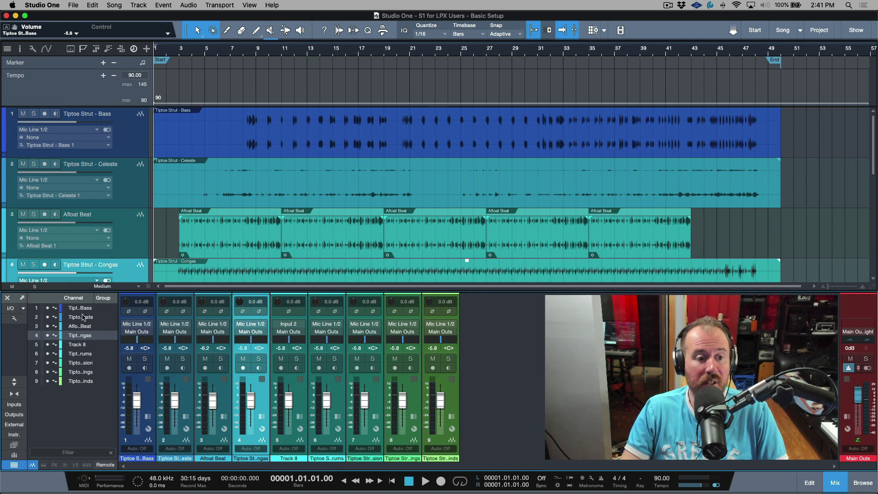
click(22, 301)
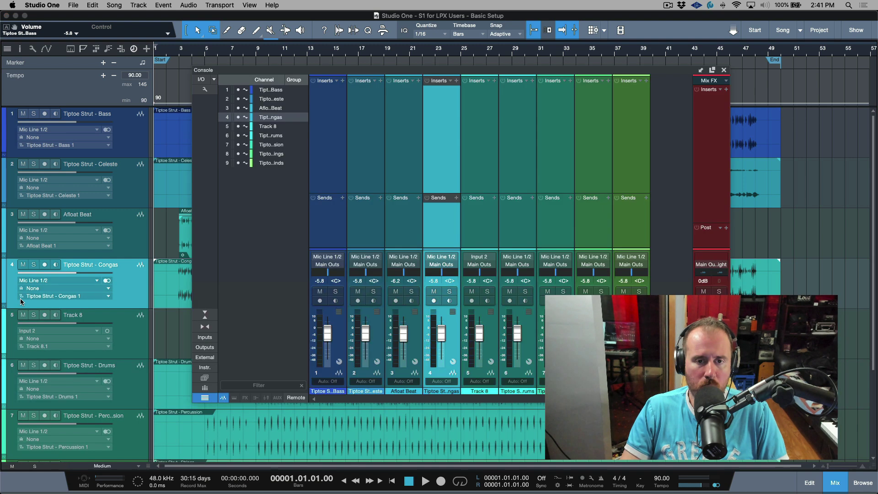
drag(572, 72, 572, 86)
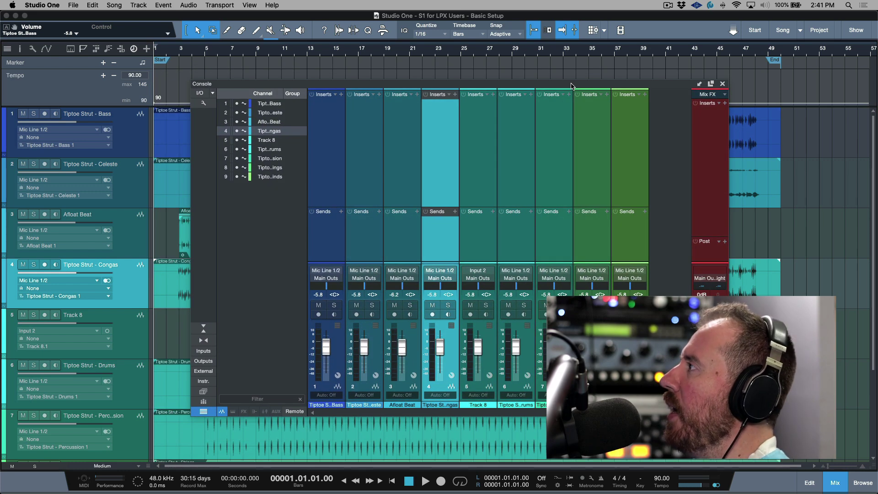
Step: Expand the floating console to full screen, restore its size, and close it after moving it slightly lower
mouse_move(576, 86)
mouse_down()
mouse_move(569, 101)
mouse_move(549, 75)
mouse_move(566, 97)
mouse_up()
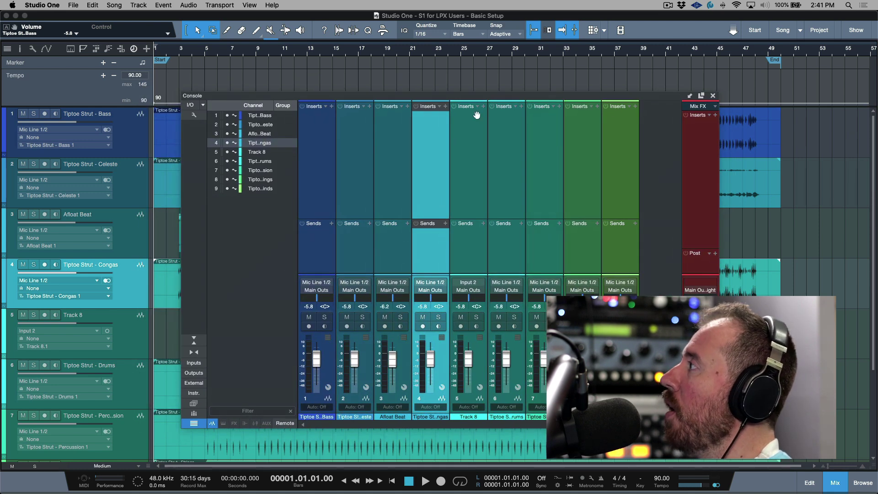
click(702, 96)
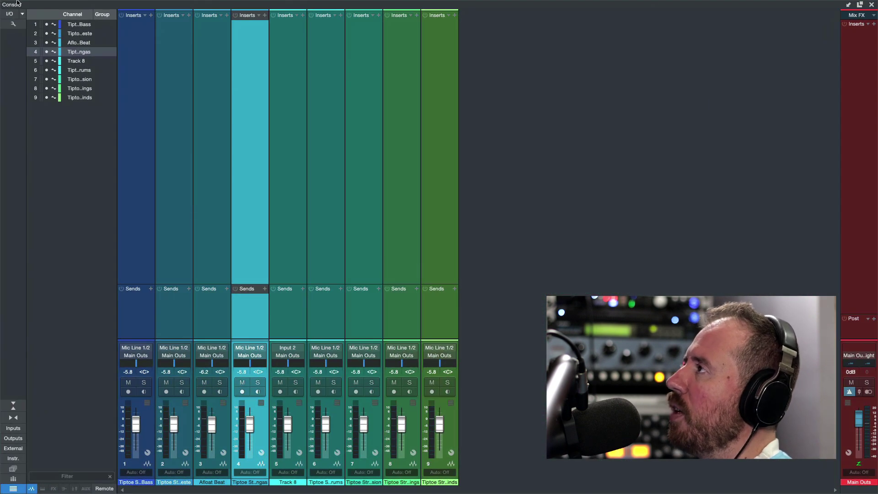
click(24, 16)
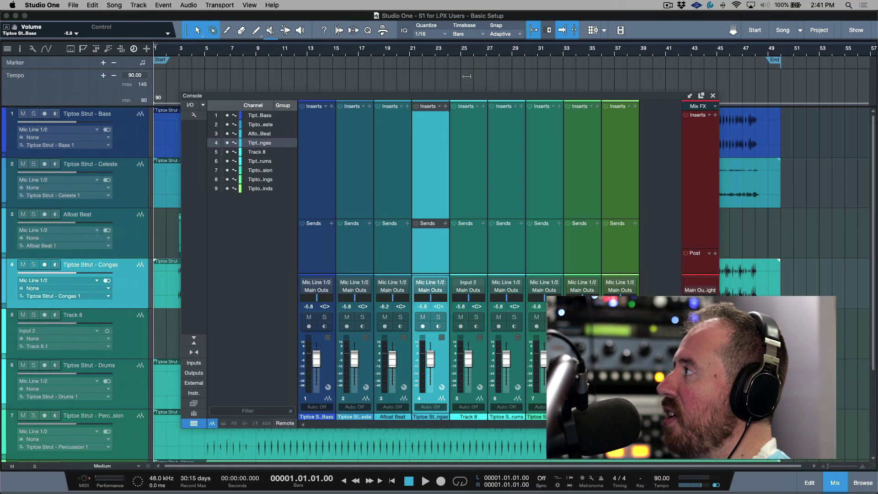
mouse_move(516, 97)
mouse_down()
mouse_move(516, 123)
mouse_move(517, 113)
mouse_up()
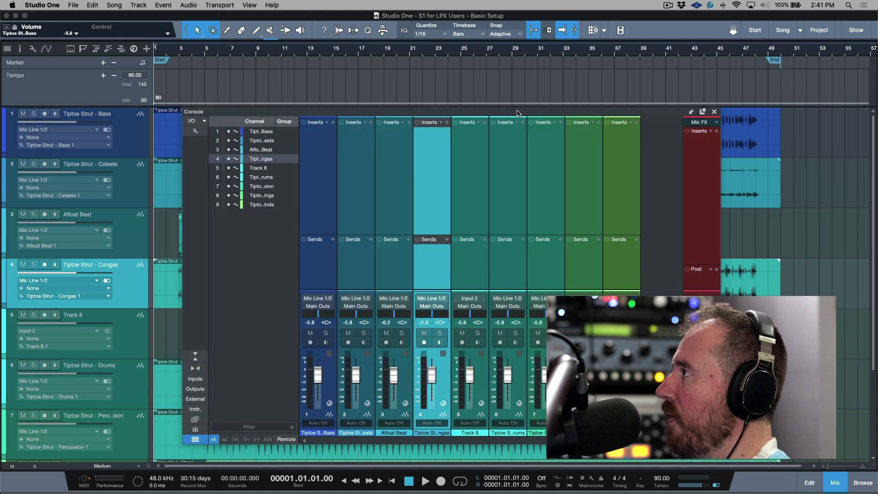
click(714, 111)
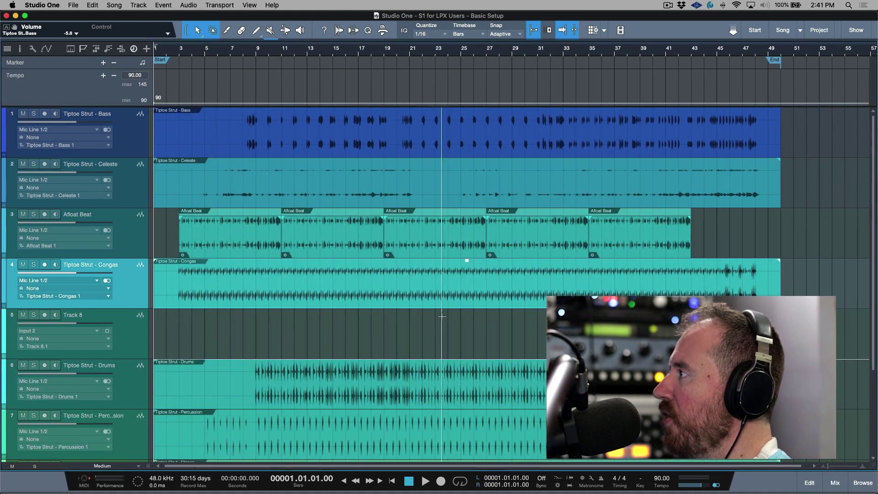
Step: Open the Tiptoe Strut - Congas clip in the editor, detach the editor into a floating window and shrink that window
double_click(462, 307)
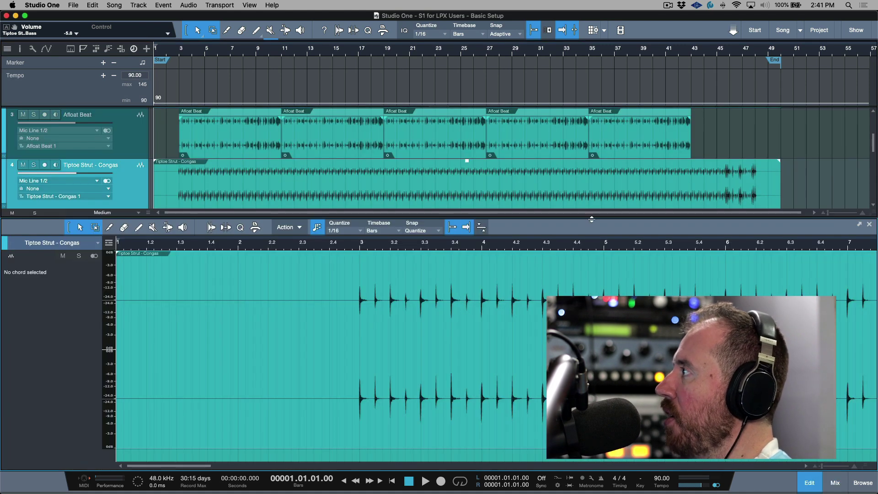
drag(583, 217, 578, 194)
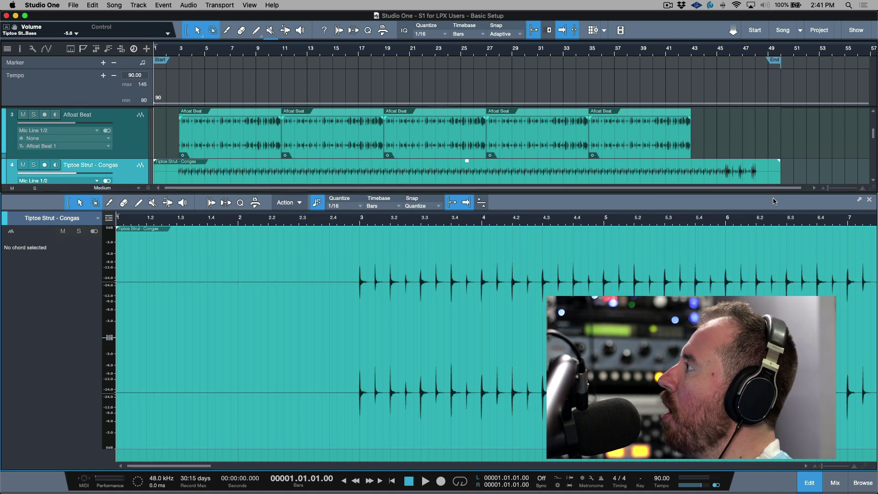
click(859, 200)
drag(642, 124, 587, 111)
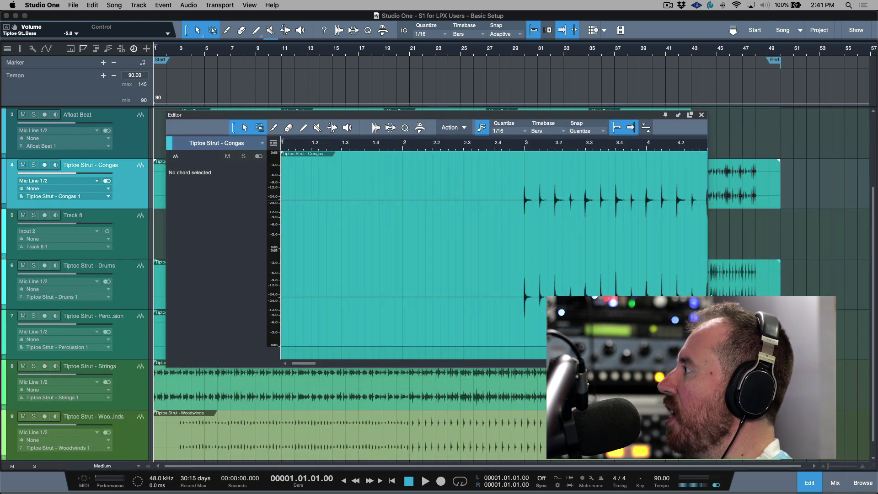
drag(708, 366, 617, 338)
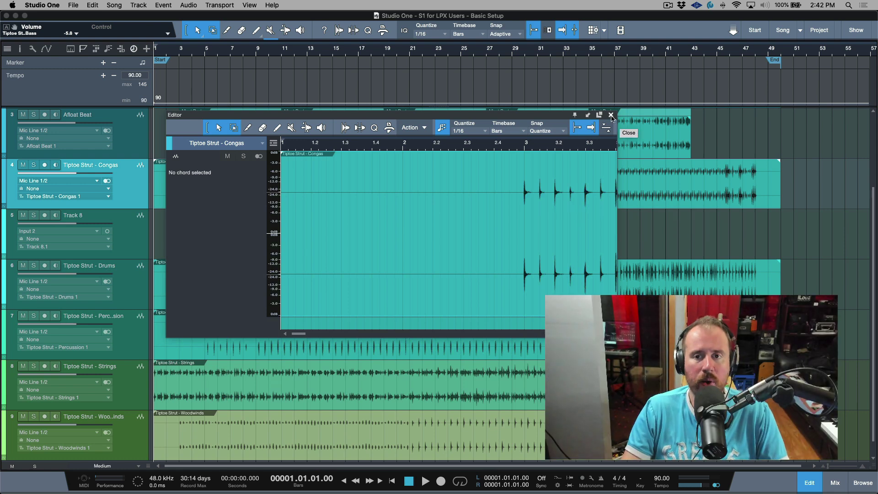
Step: Close and reopen the floating editor window four times, leaving it open
click(612, 115)
key(F2)
click(612, 115)
key(F2)
click(612, 115)
key(F2)
click(611, 114)
key(F2)
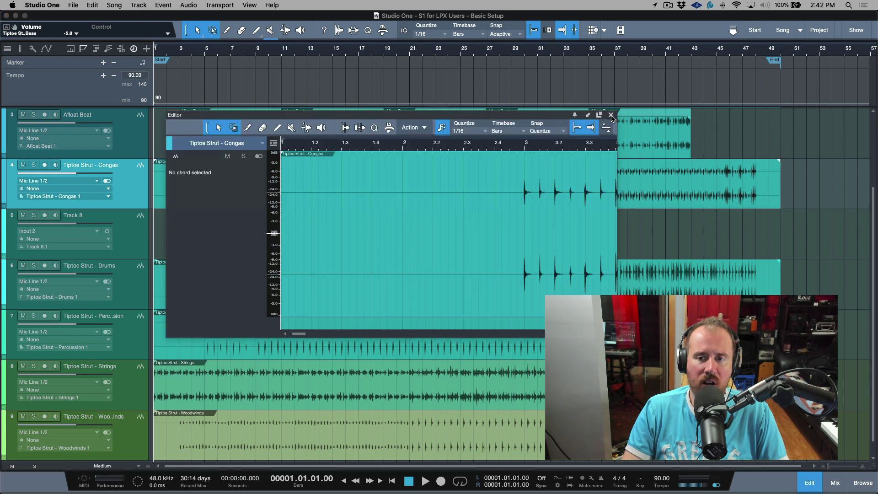
Step: Toggle the floating console until it is shown, and dock both the console and the editor back into the main window
click(834, 484)
click(834, 484)
click(835, 484)
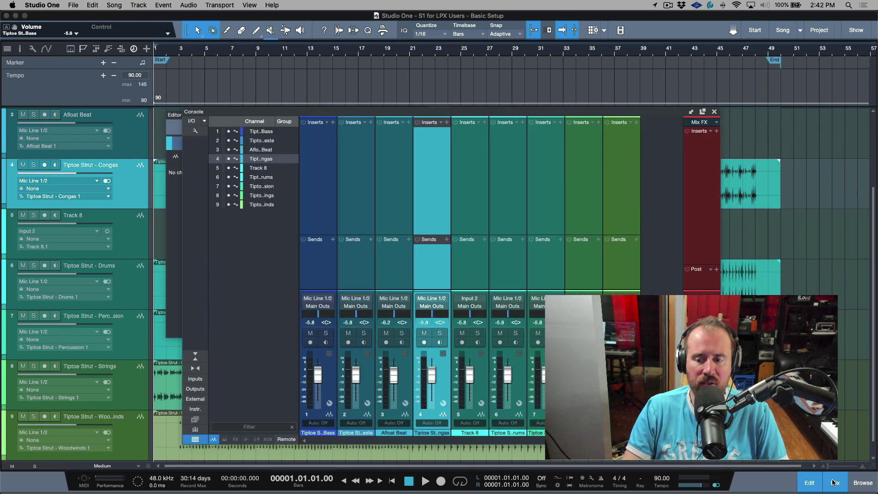
click(691, 112)
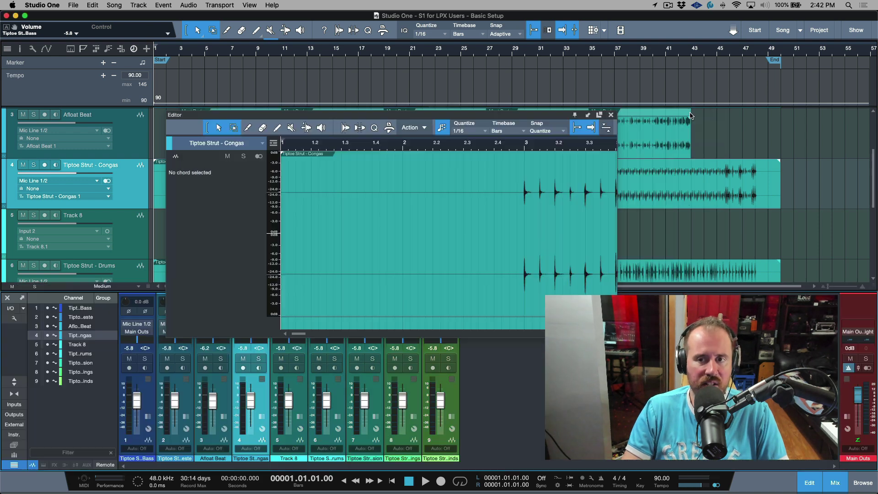
click(588, 115)
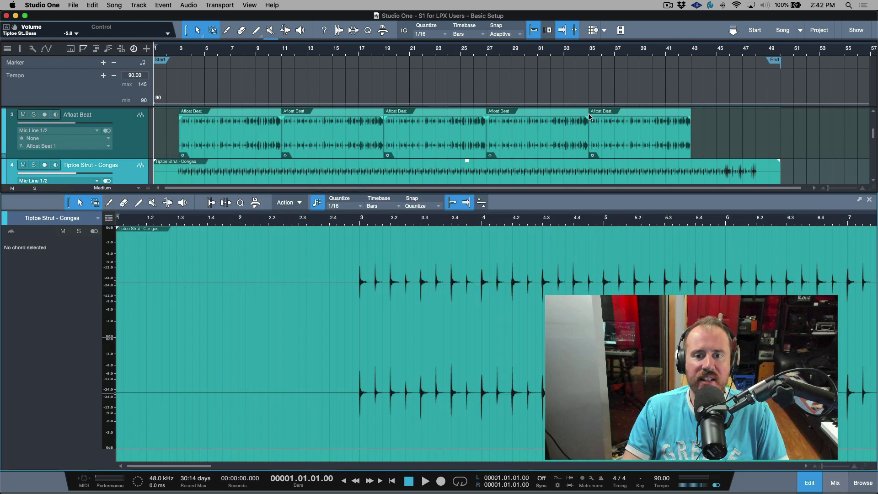